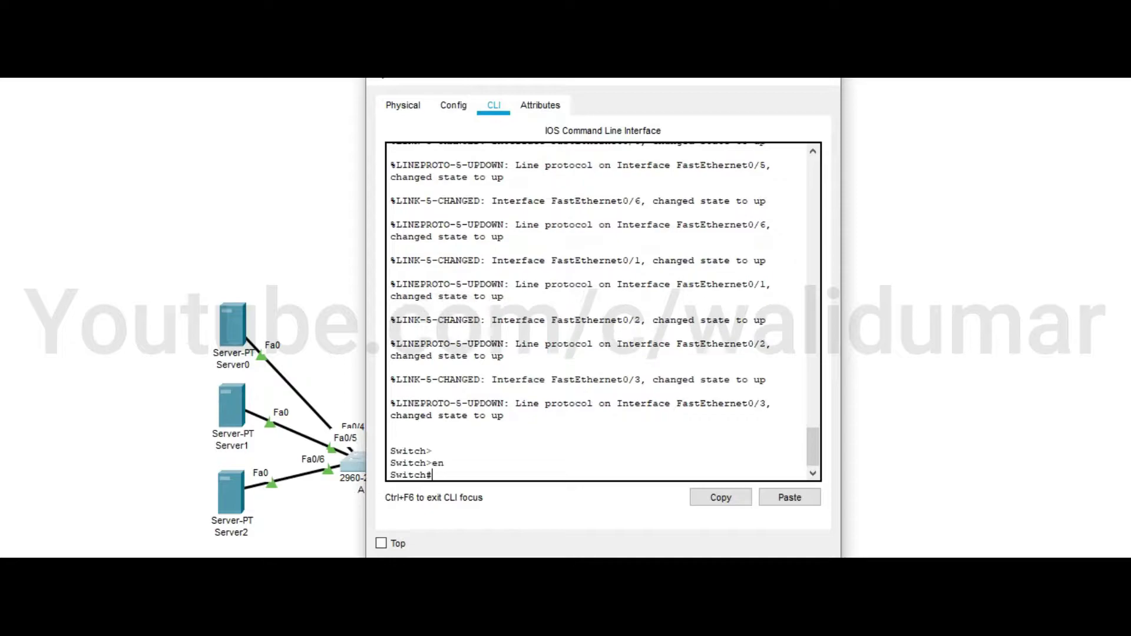
# Enter global configuration mode on the switch and set its hostname to A
pyautogui.press('Return')
pyautogui.write('hostna A')
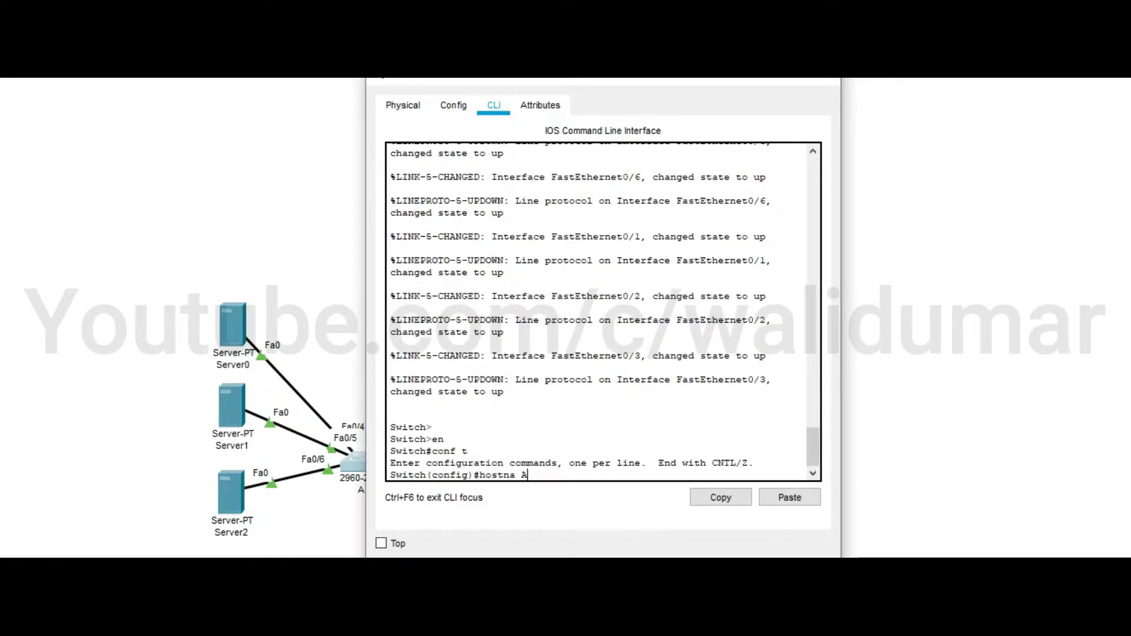
pyautogui.press('Return')
# Assign switch A's interface range f0/1-3 to channel-group 1 in active mode
pyautogui.write('int ra f0')
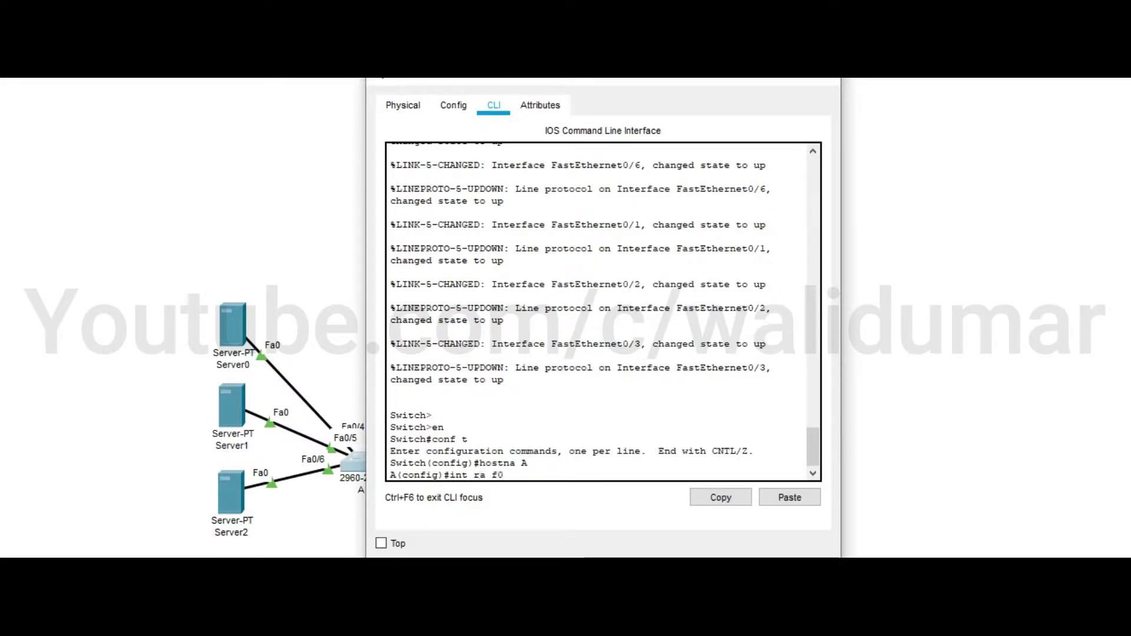
pyautogui.write('/1-3')
pyautogui.press('Return')
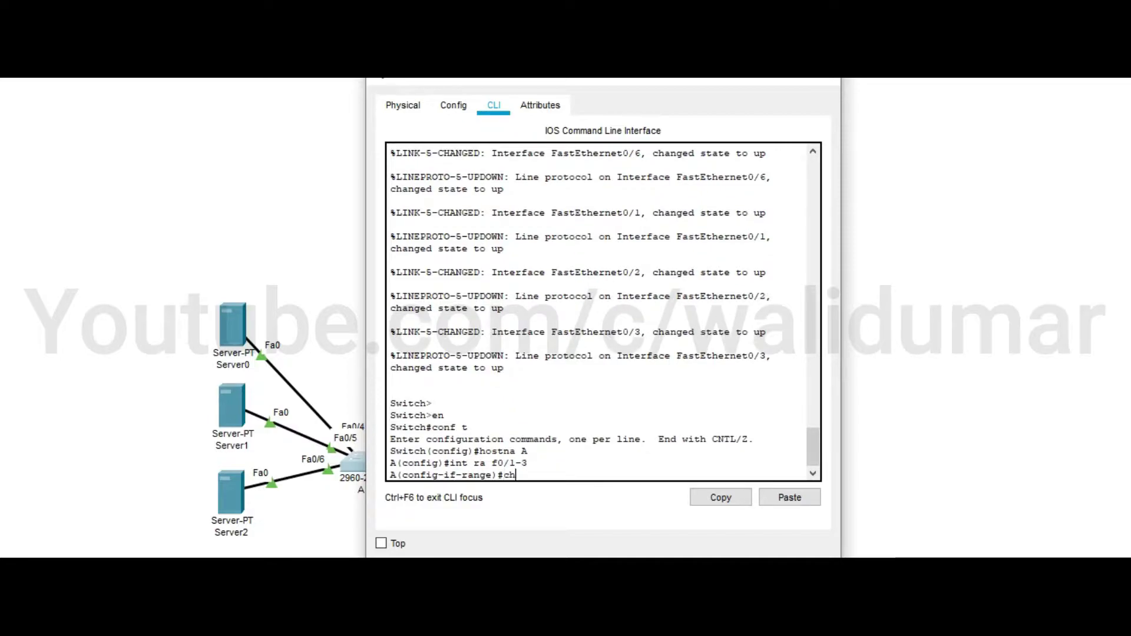
pyautogui.write('channel-g')
pyautogui.press('Tab')
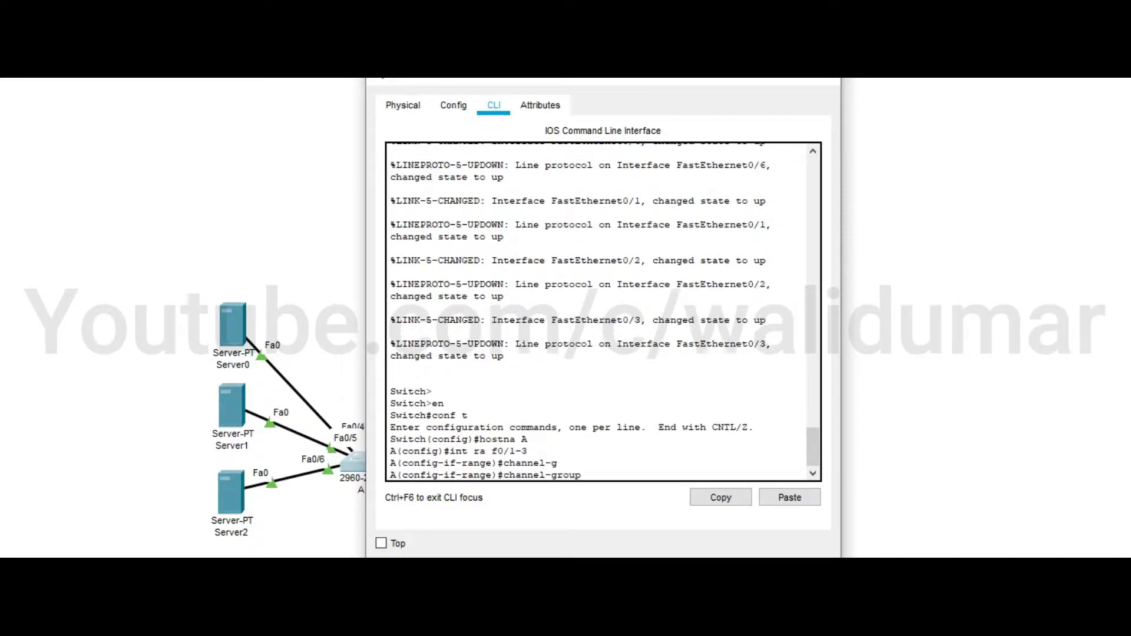
pyautogui.write('1 mode a')
pyautogui.press('Tab')
pyautogui.write('c')
pyautogui.press('Tab')
pyautogui.press('Return')
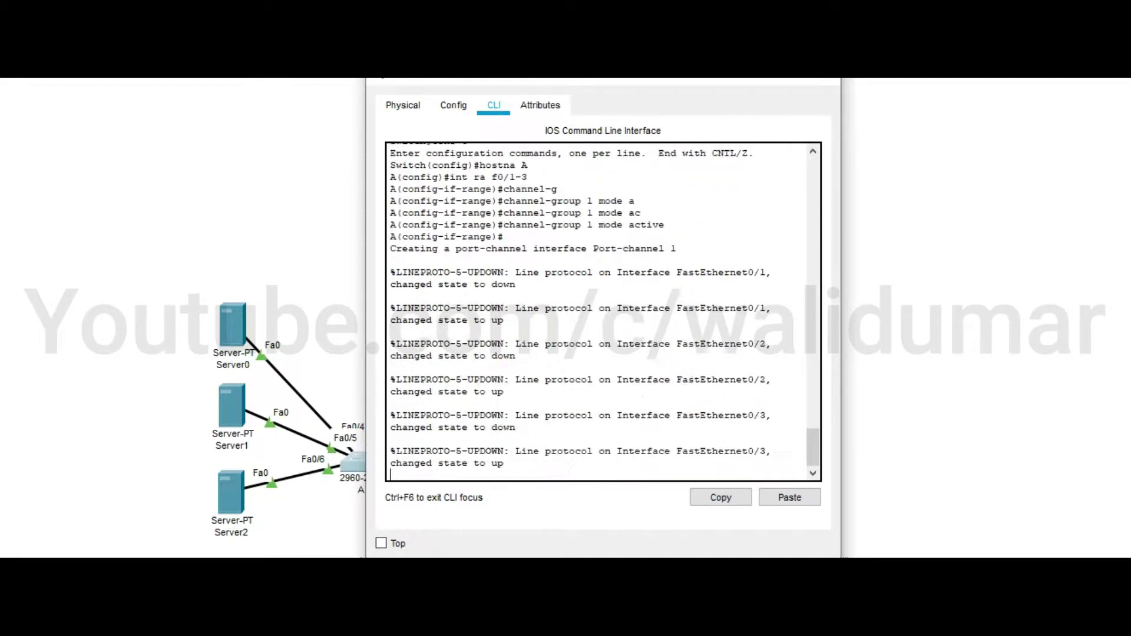
# Set the channel protocol of switch A's interfaces f0/1-3 to LACP
pyautogui.press('Return')
pyautogui.write('channe')
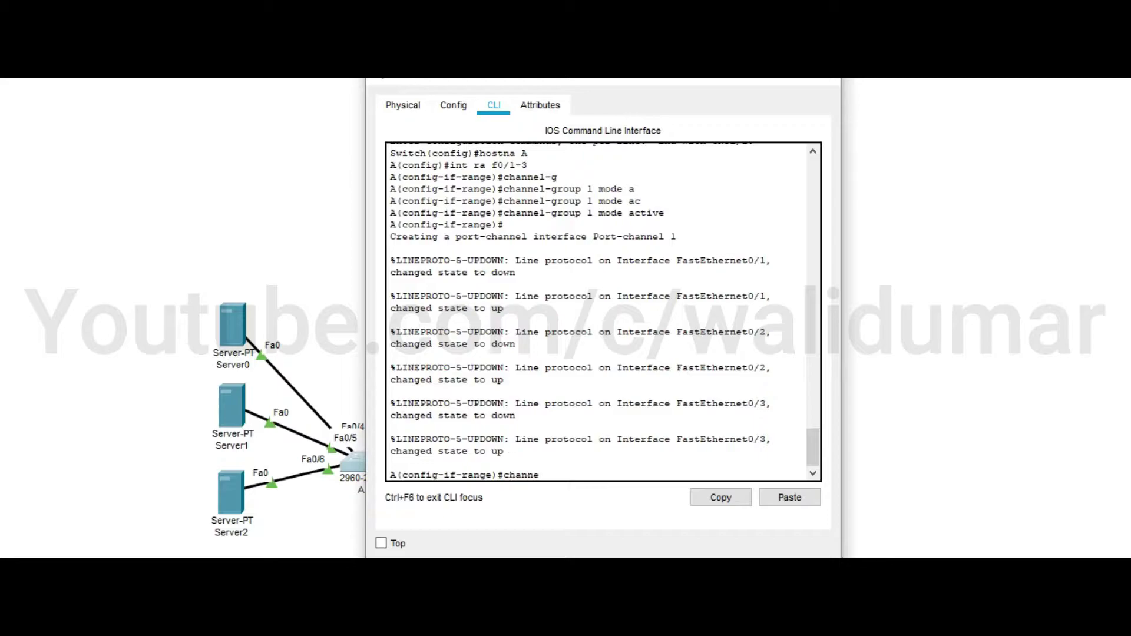
pyautogui.write('l-p')
pyautogui.press('Tab')
pyautogui.write('l')
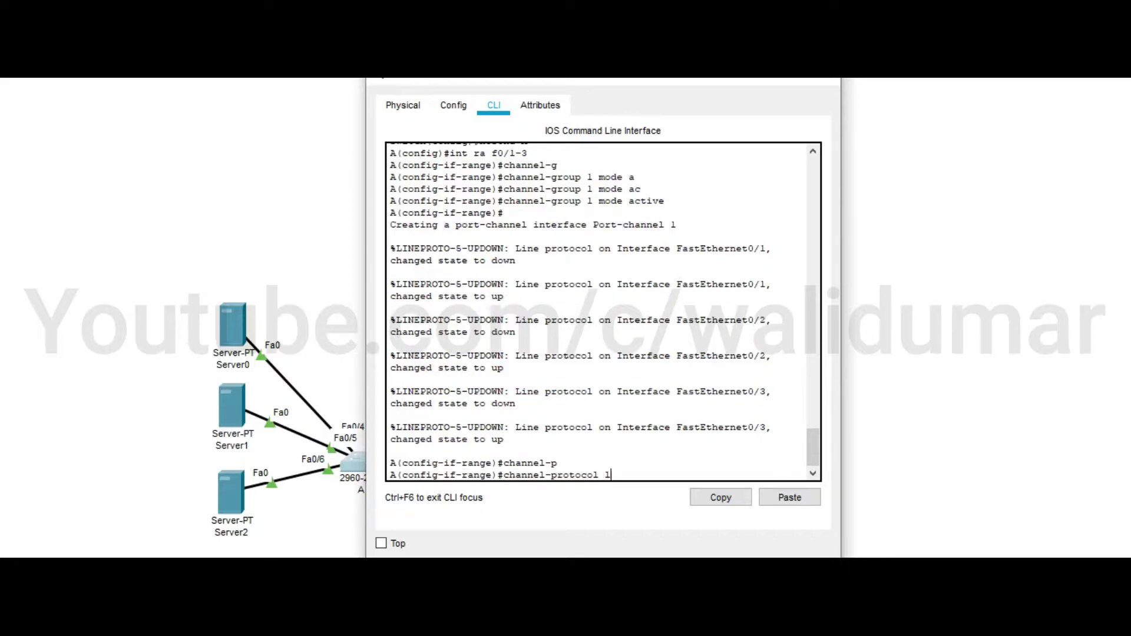
pyautogui.write('a')
pyautogui.press('Tab')
pyautogui.press('Return')
# Leave the interface range and set switch A's port-channel 1 to trunk mode
pyautogui.write('exit')
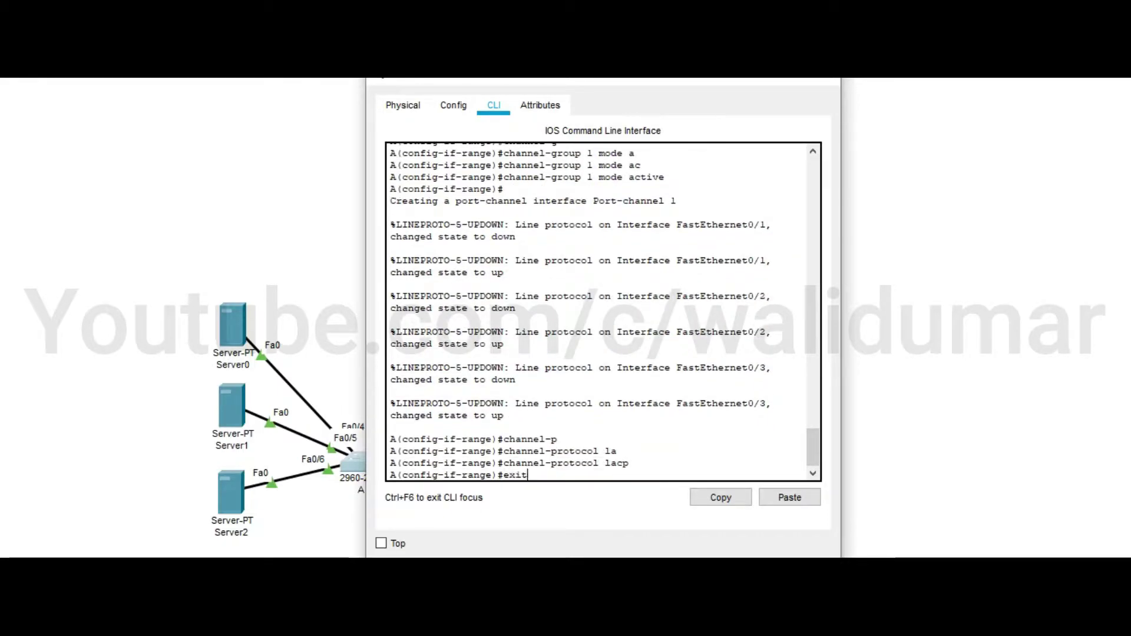
pyautogui.press('Return')
pyautogui.write('int po')
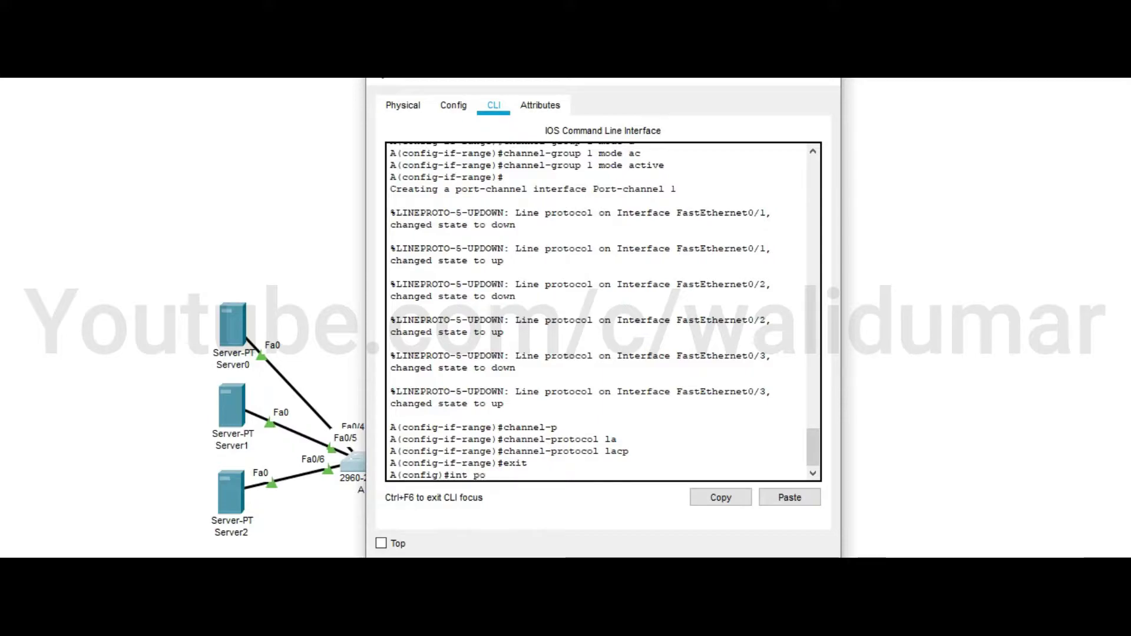
pyautogui.press('Tab')
pyautogui.write('1')
pyautogui.press('Return')
pyautogui.write('sw mode tru')
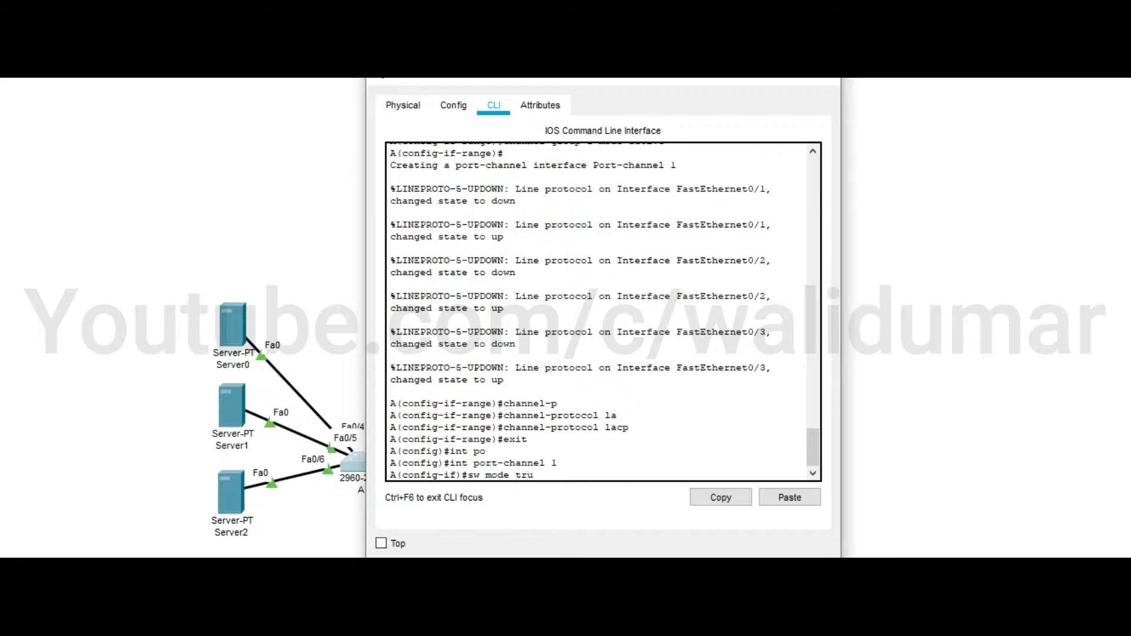
pyautogui.press('Return')
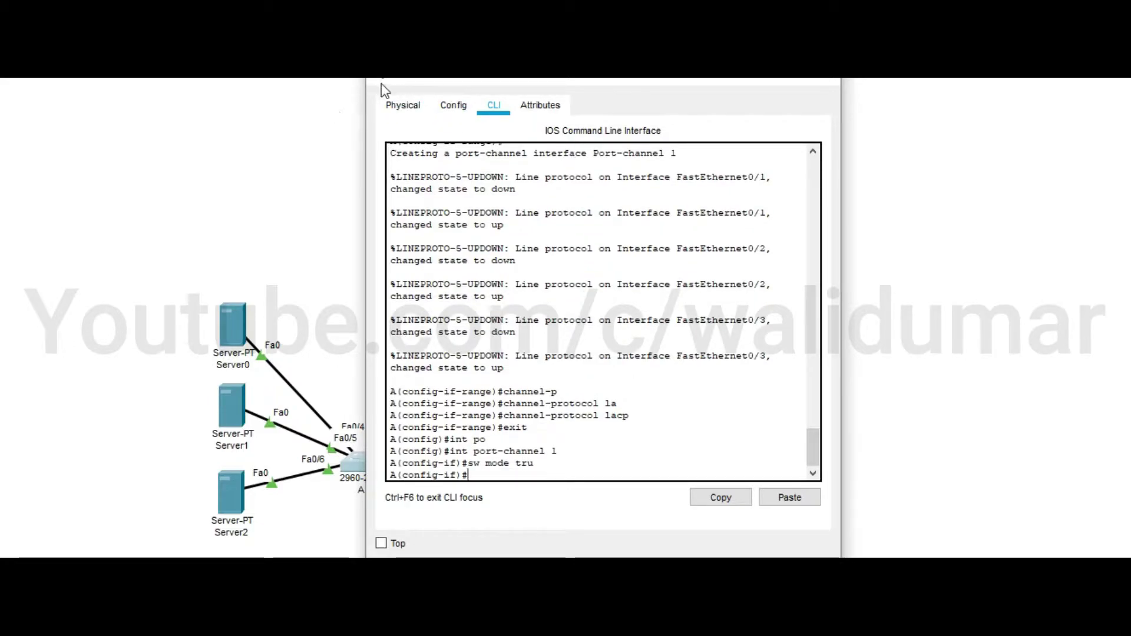
# Close switch A's window and open switch B's command line, placing its window beside the topology
pyautogui.click(793, 89)
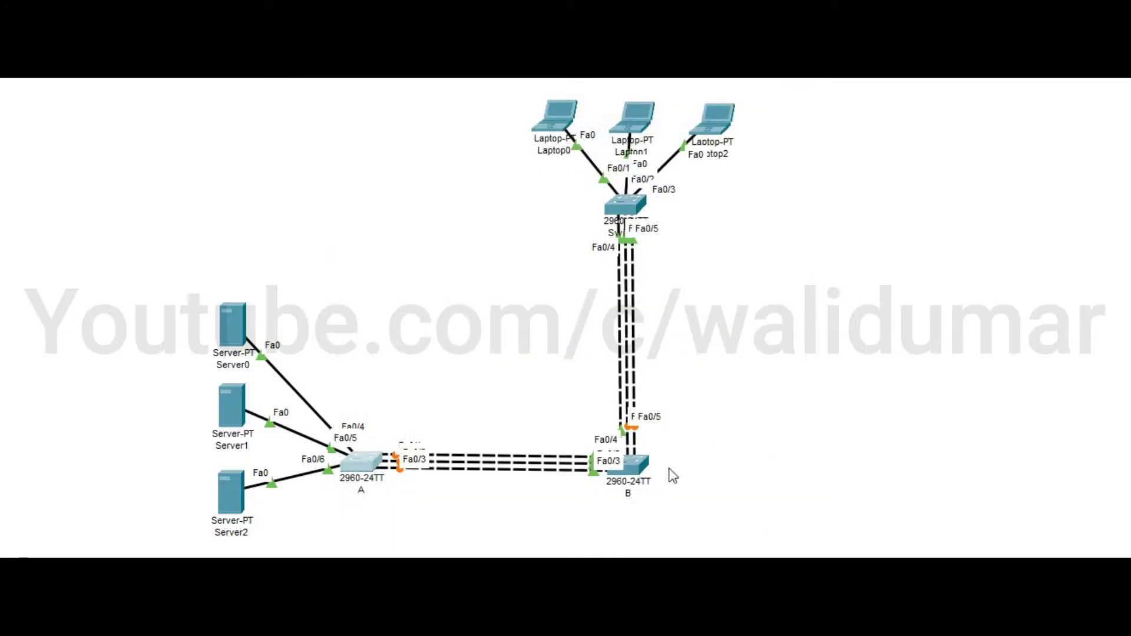
pyautogui.click(633, 465)
pyautogui.moveTo(414, 83); pyautogui.dragTo(699, 89)
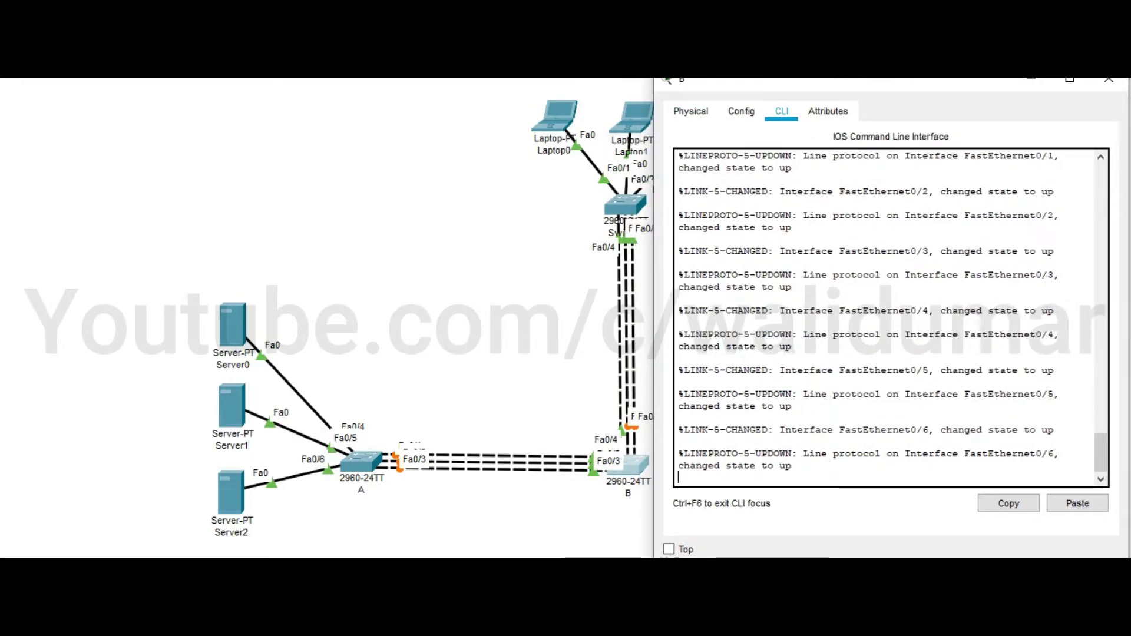
# Enter privileged and global configuration mode on the second switch and set its hostname to B
pyautogui.press('Return')
pyautogui.press('Return')
pyautogui.write('e')
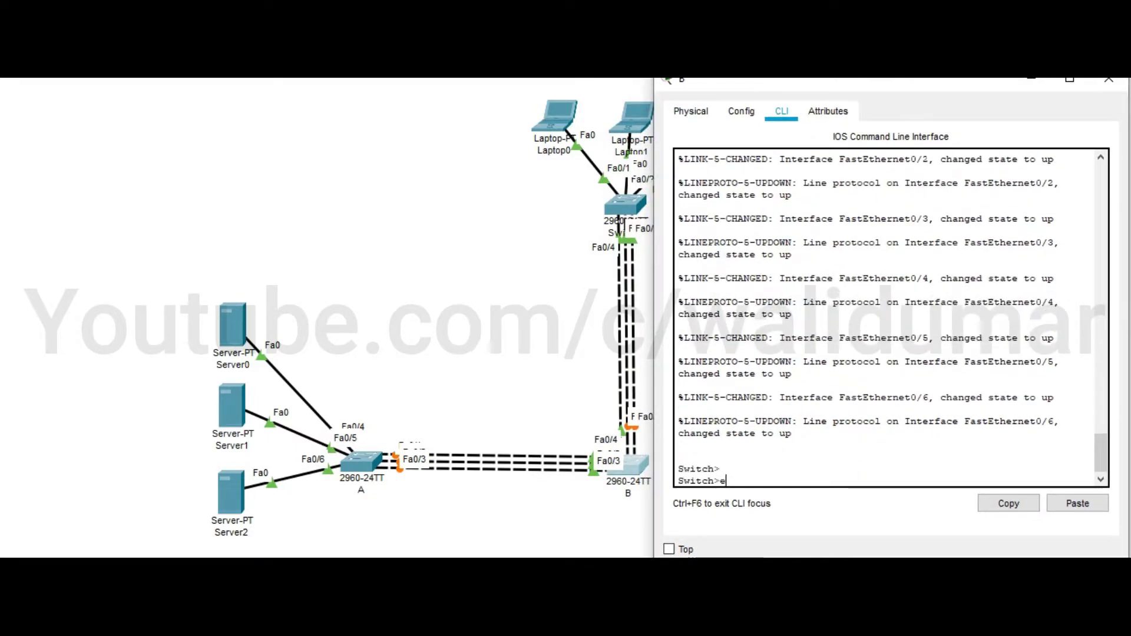
pyautogui.write('n')
pyautogui.press('Return')
pyautogui.write('conf t')
pyautogui.press('Return')
pyautogui.write('hostn B')
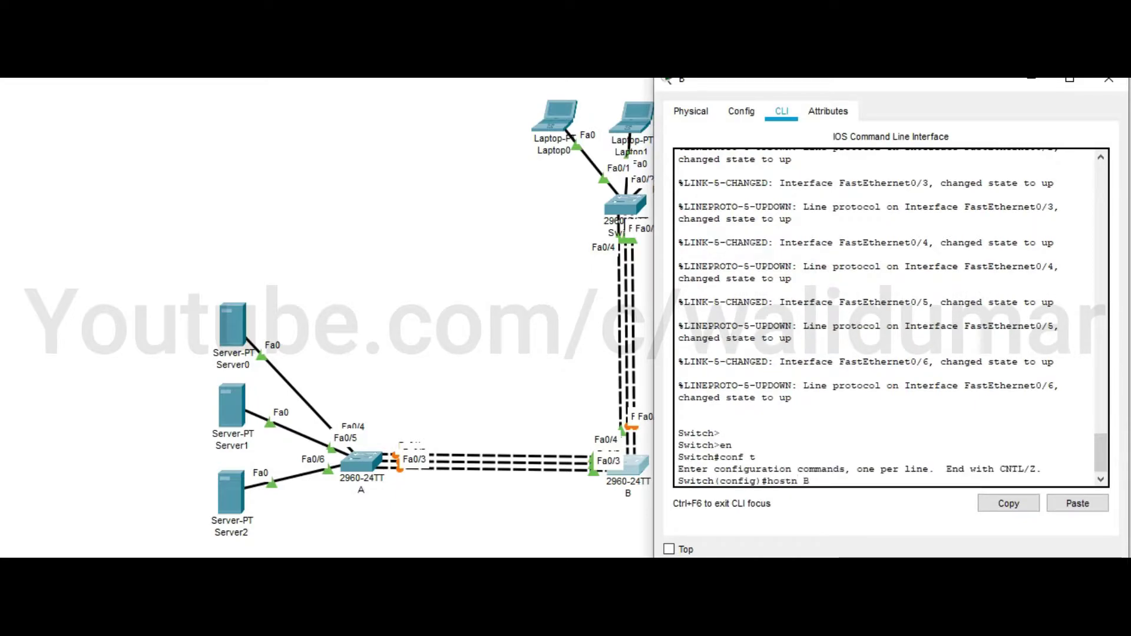
pyautogui.press('Return')
# Assign switch B's interface range f0/1-3 to channel-group 1 in active mode
pyautogui.write('int ra %SPANTREE-2-RECV_PVID_ERR: Received 802.1Q BPDU on')
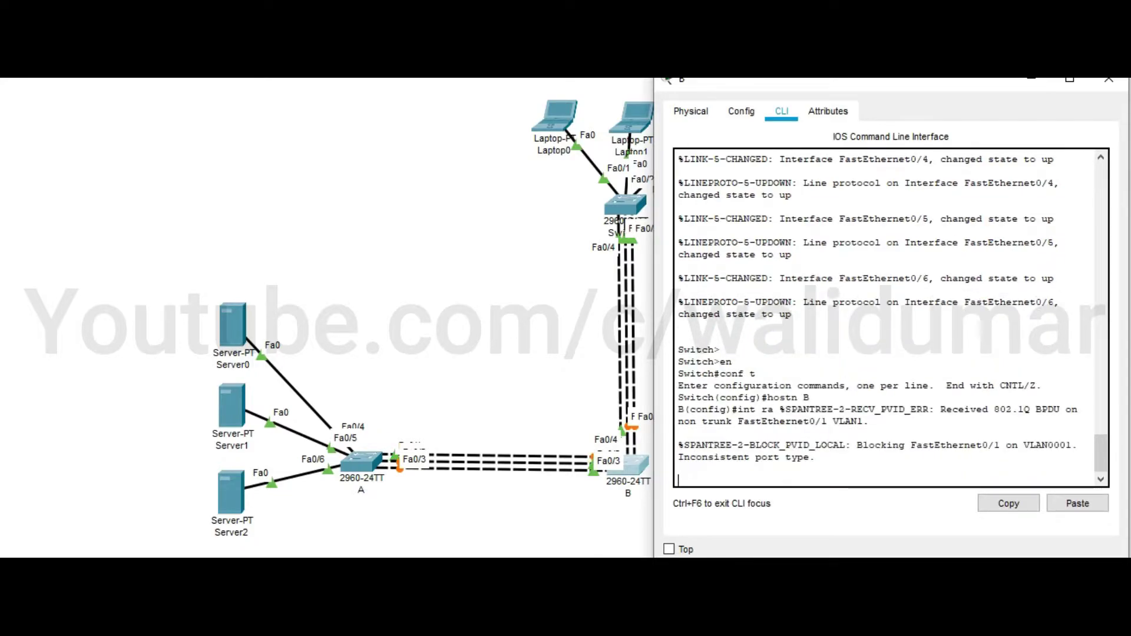
pyautogui.press('Return')
pyautogui.write('int ra f0/1-3')
pyautogui.press('Return')
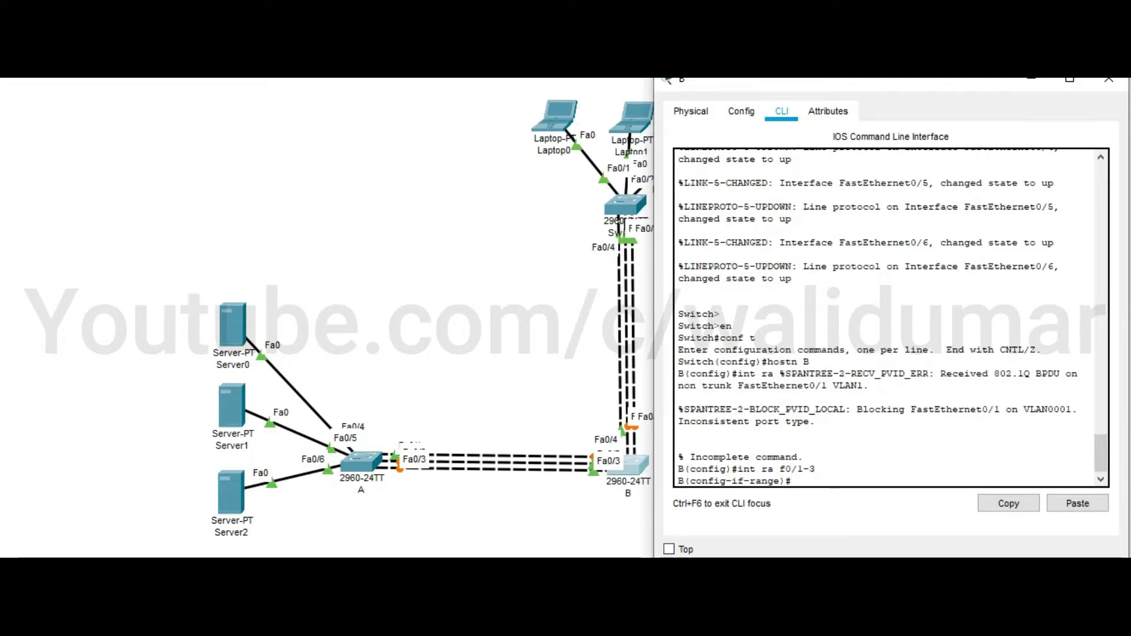
pyautogui.write('channel-g')
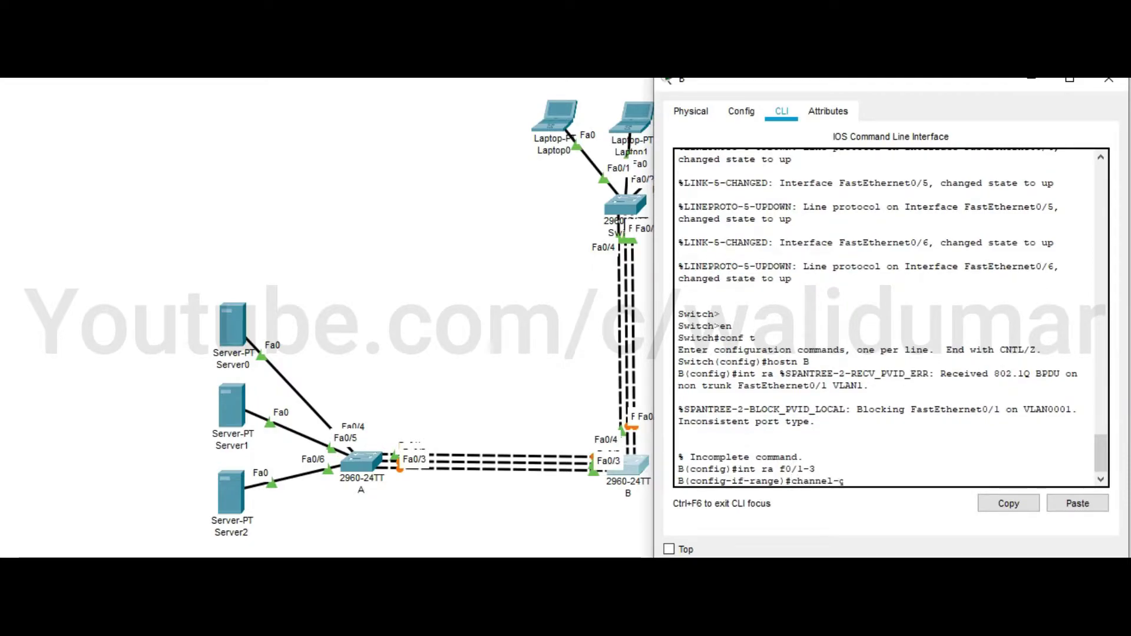
pyautogui.press('Tab')
pyautogui.write('1 mode')
pyautogui.press('BackSpace')
pyautogui.press('Return')
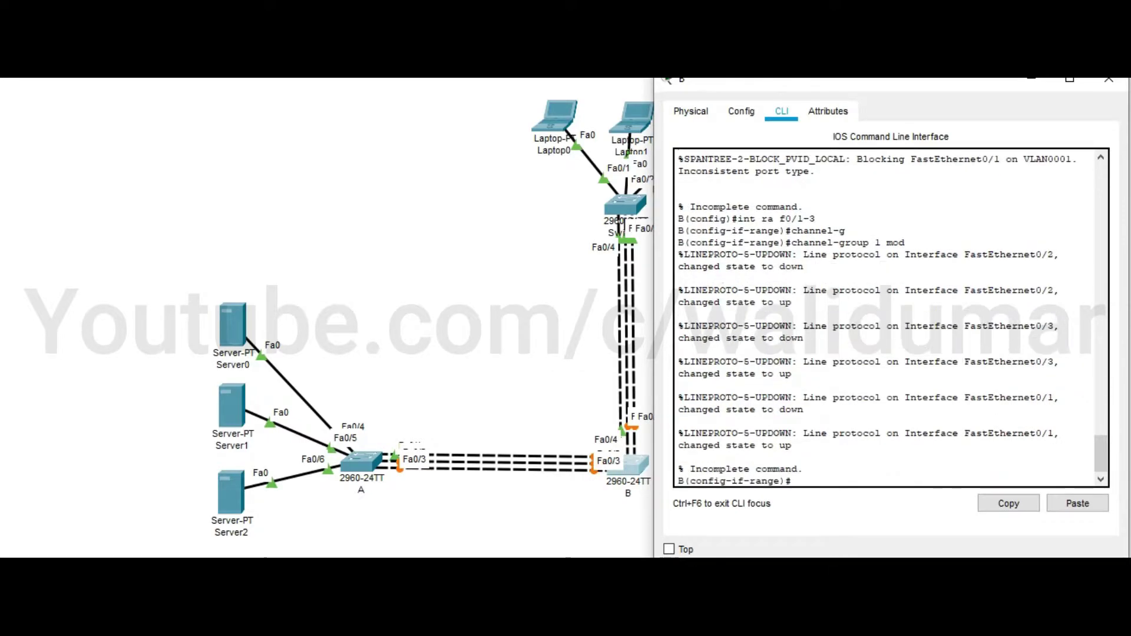
pyautogui.press('Up')
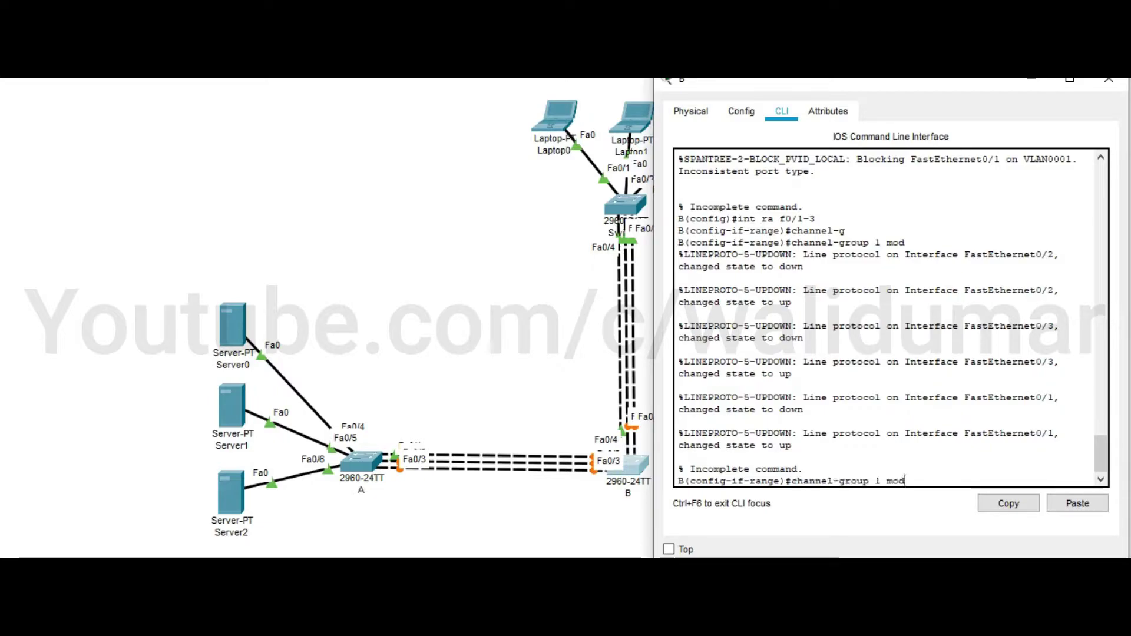
pyautogui.write('e ac')
pyautogui.press('Tab')
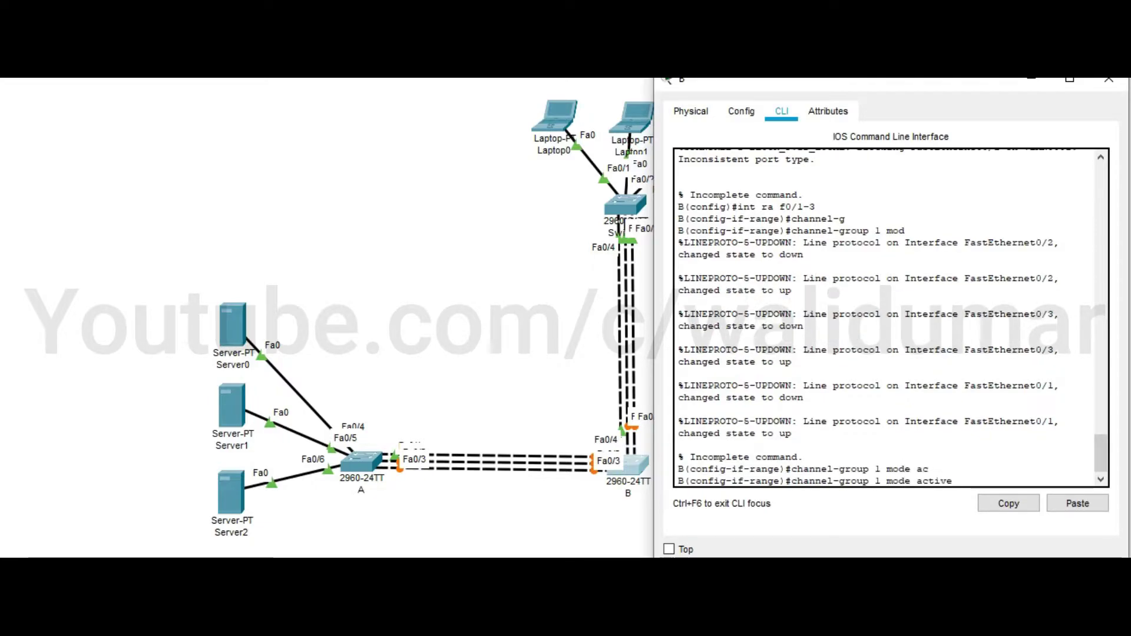
pyautogui.press('Return')
# Set the channel protocol of switch B's interfaces f0/1-3 to LACP
pyautogui.write('channel-protocol')
pyautogui.press('Tab')
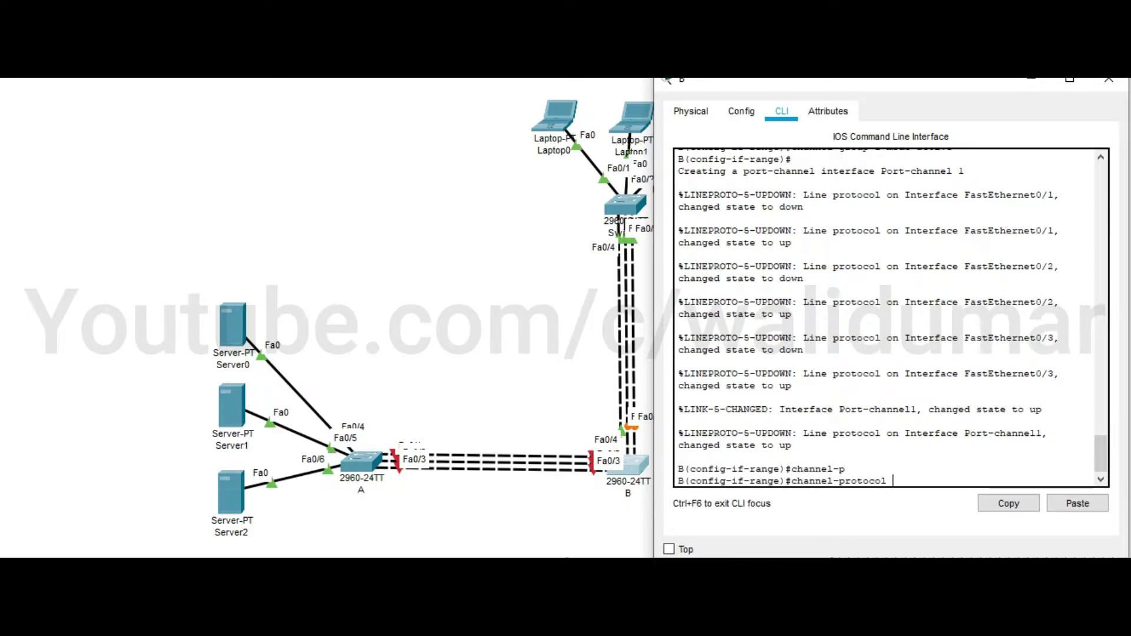
pyautogui.write('la')
pyautogui.press('Tab')
pyautogui.press('Return')
# Leave the interface range and set switch B's port-channel 1 to trunk mode
pyautogui.write('exit')
pyautogui.press('Return')
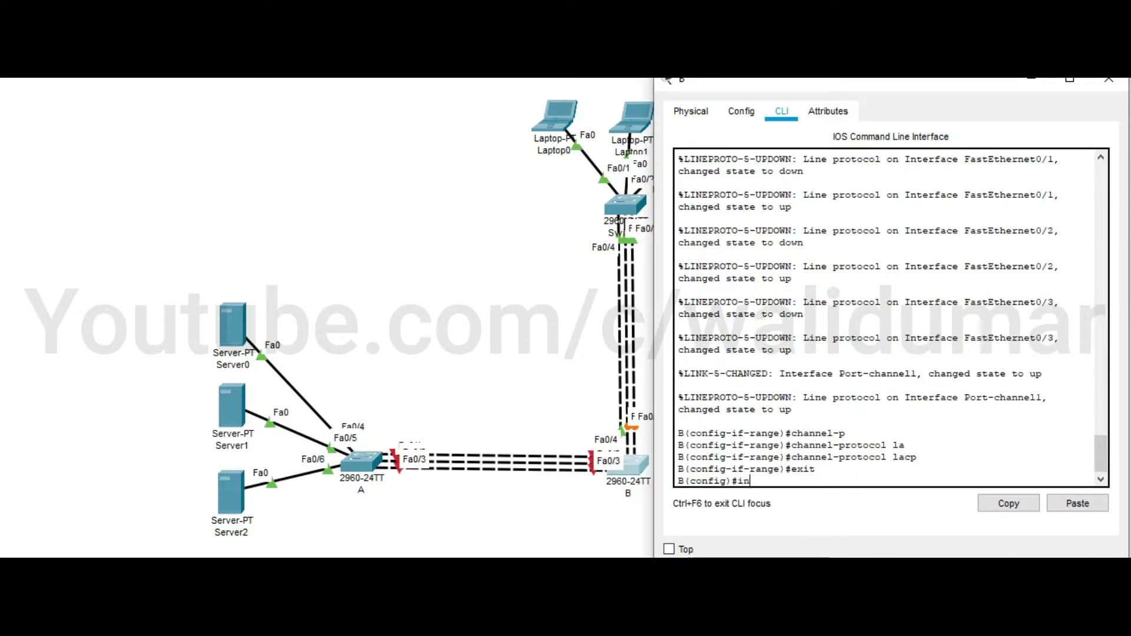
pyautogui.write('int')
pyautogui.press('BackSpace')
pyautogui.press('BackSpace')
pyautogui.write('int port-channel 1')
pyautogui.press('Tab')
pyautogui.write('1')
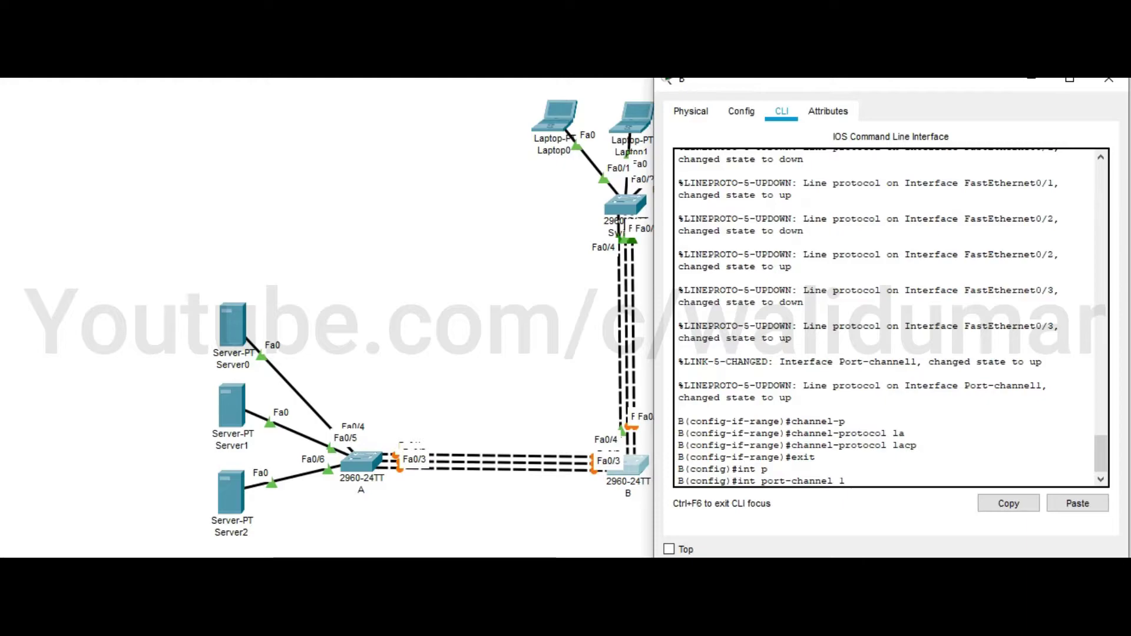
pyautogui.press('Return')
pyautogui.write('sw mode tru')
pyautogui.press('Return')
pyautogui.press('Return')
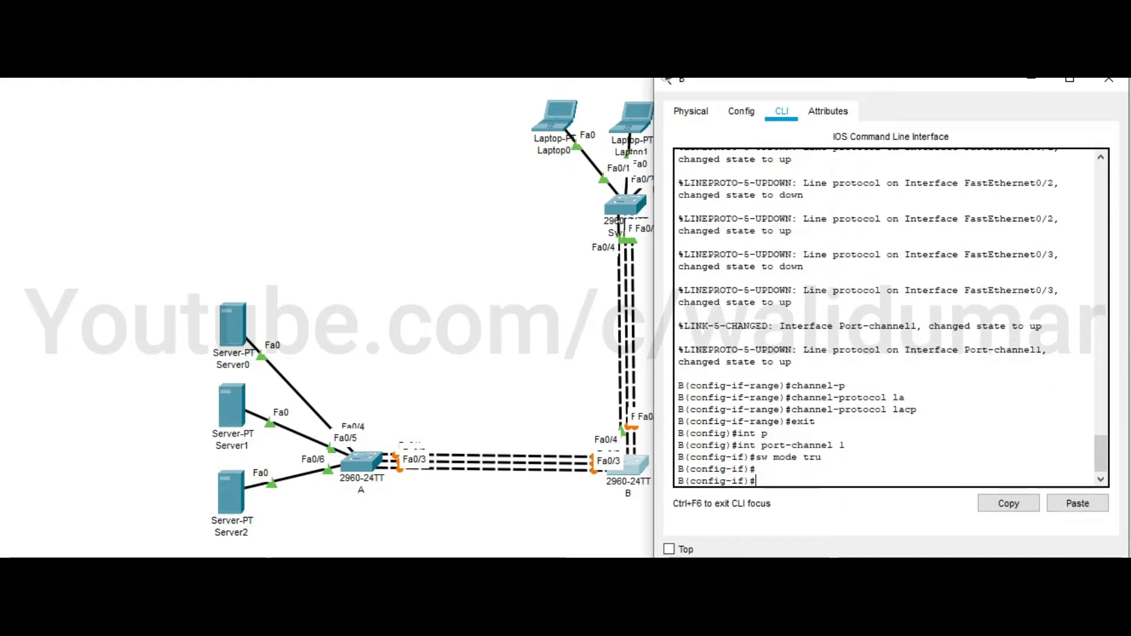
# Shut down switch B's port-channel 1 and re-enable it with no shutdown
pyautogui.write('shu')
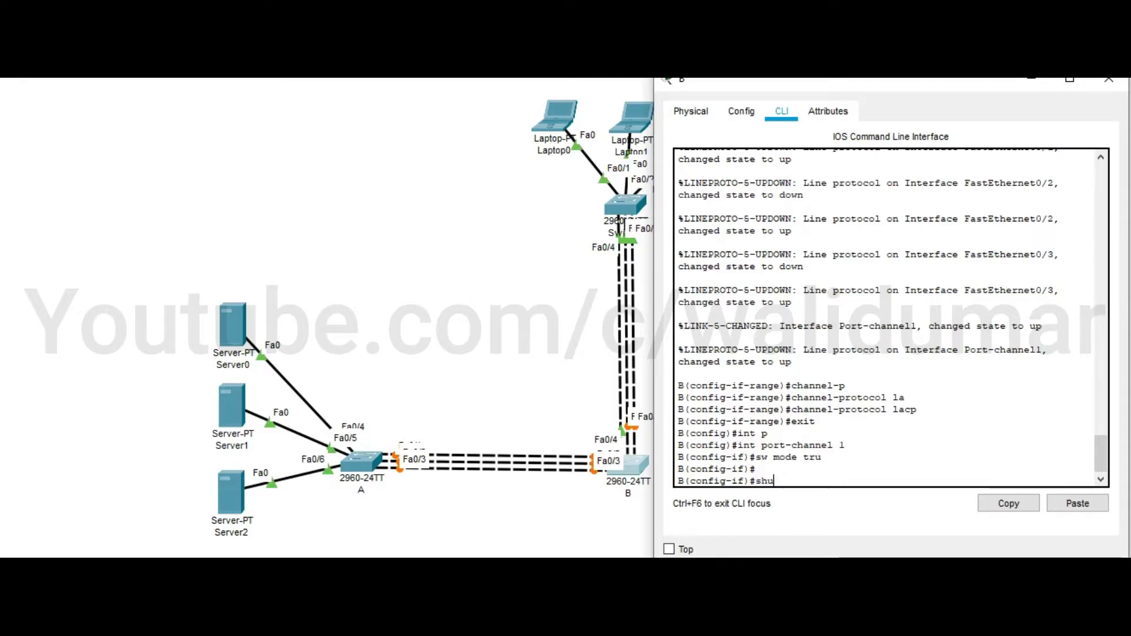
pyautogui.write('t')
pyautogui.press('Return')
pyautogui.write('shutdown n')
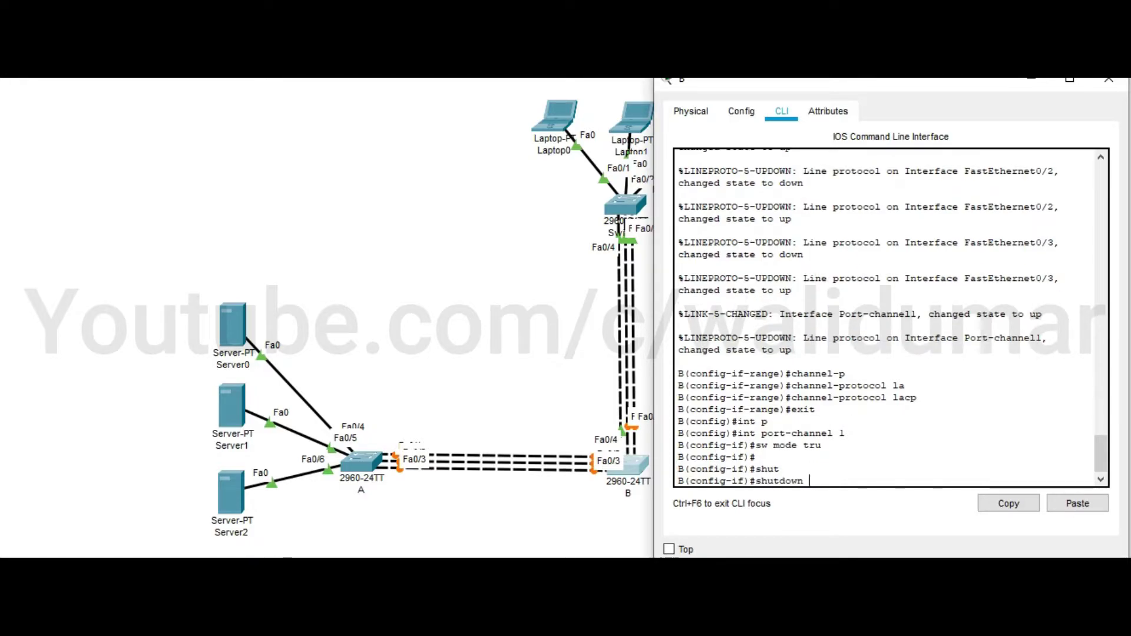
pyautogui.press('Return')
pyautogui.write('no ')
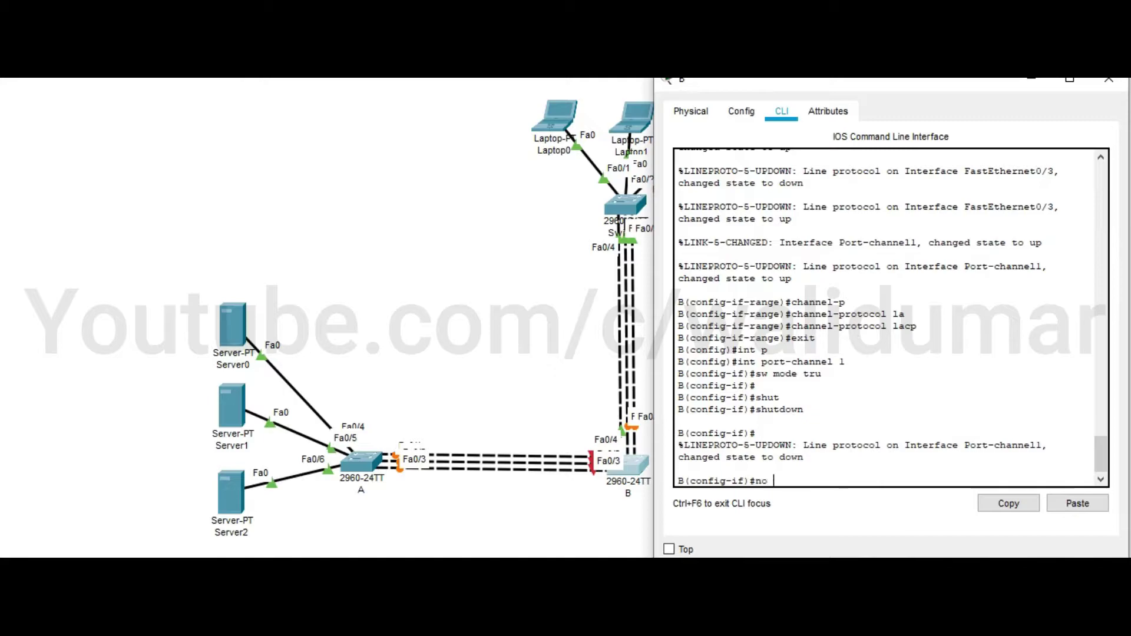
pyautogui.write('sh')
pyautogui.press('Return')
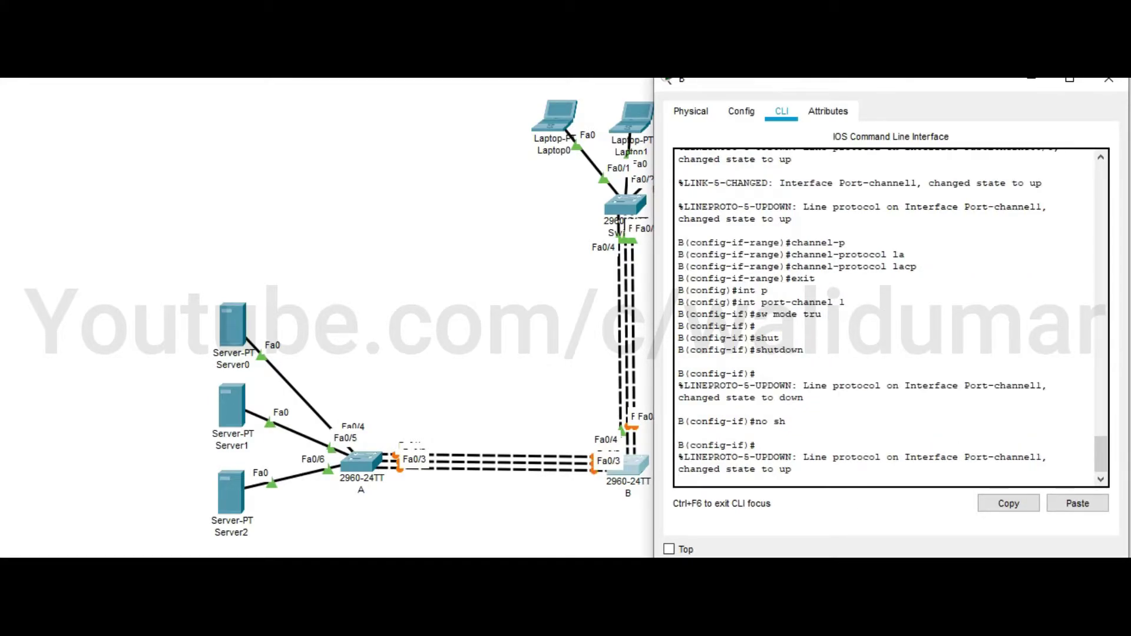
pyautogui.press('Return')
pyautogui.press('Return')
# Leave port-channel 1 and enter configuration of switch B's interface range f0/4-6
pyautogui.write('exi')
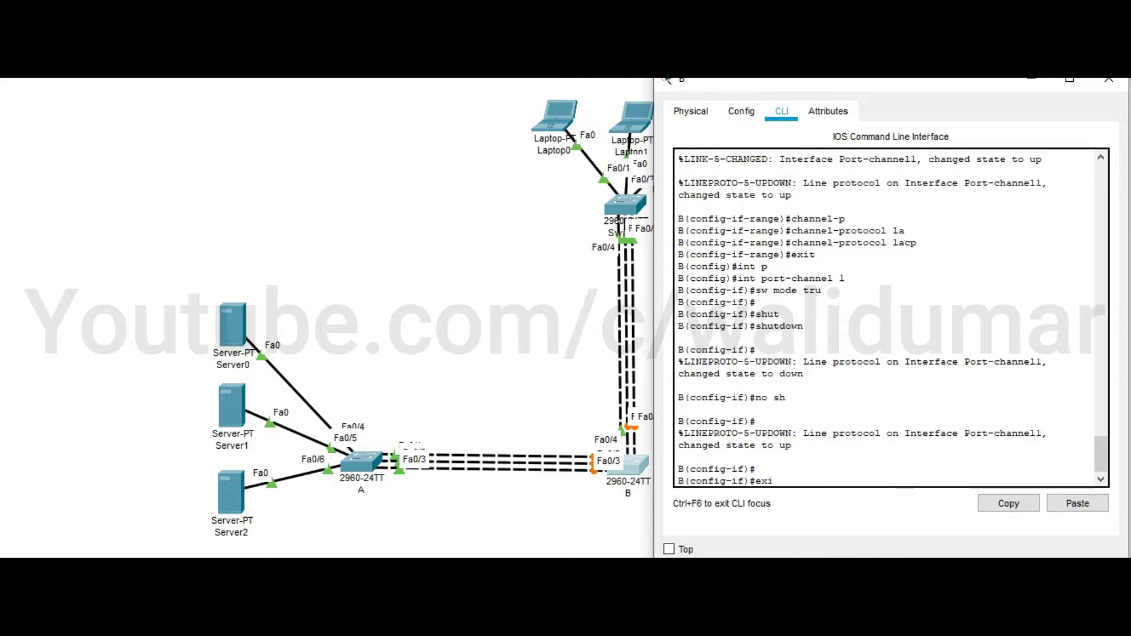
pyautogui.write('t')
pyautogui.press('Return')
pyautogui.press('Return')
pyautogui.press('Return')
pyautogui.press('Return')
pyautogui.write('int ra f0/4-')
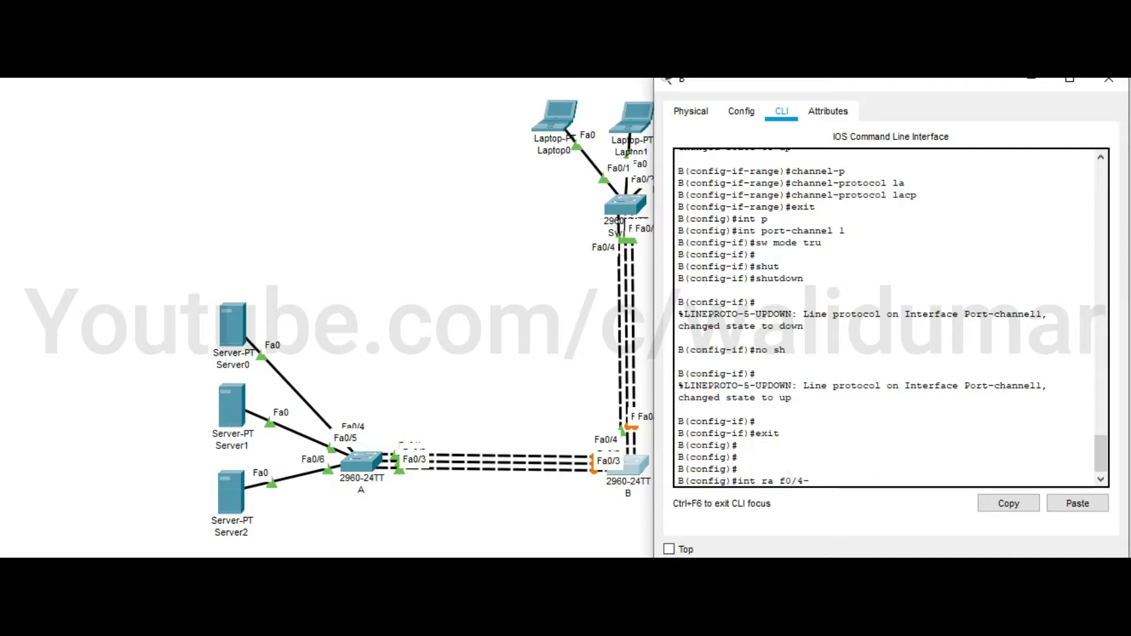
pyautogui.write('6')
pyautogui.press('Return')
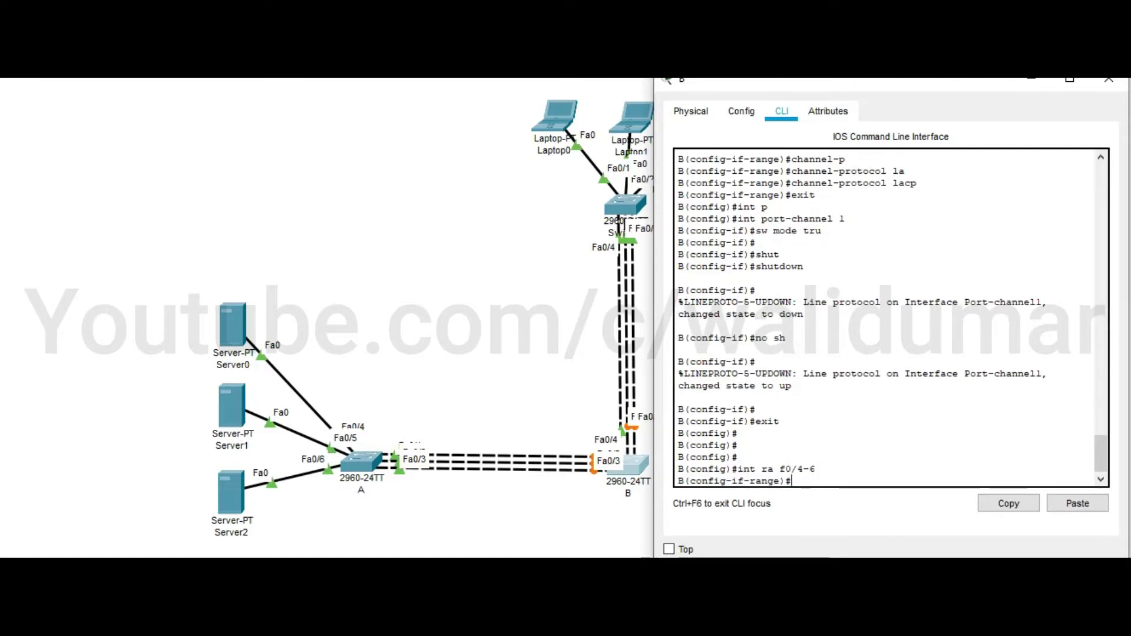
pyautogui.write('channel-g')
pyautogui.press('Tab')
pyautogui.write('2 mode')
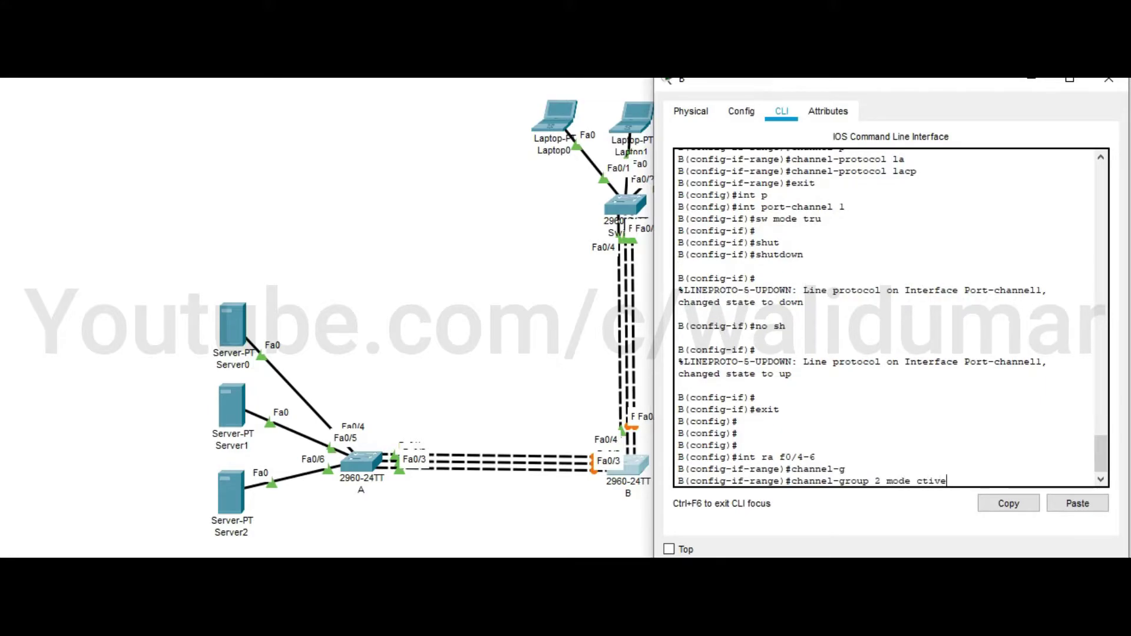
pyautogui.press('Return')
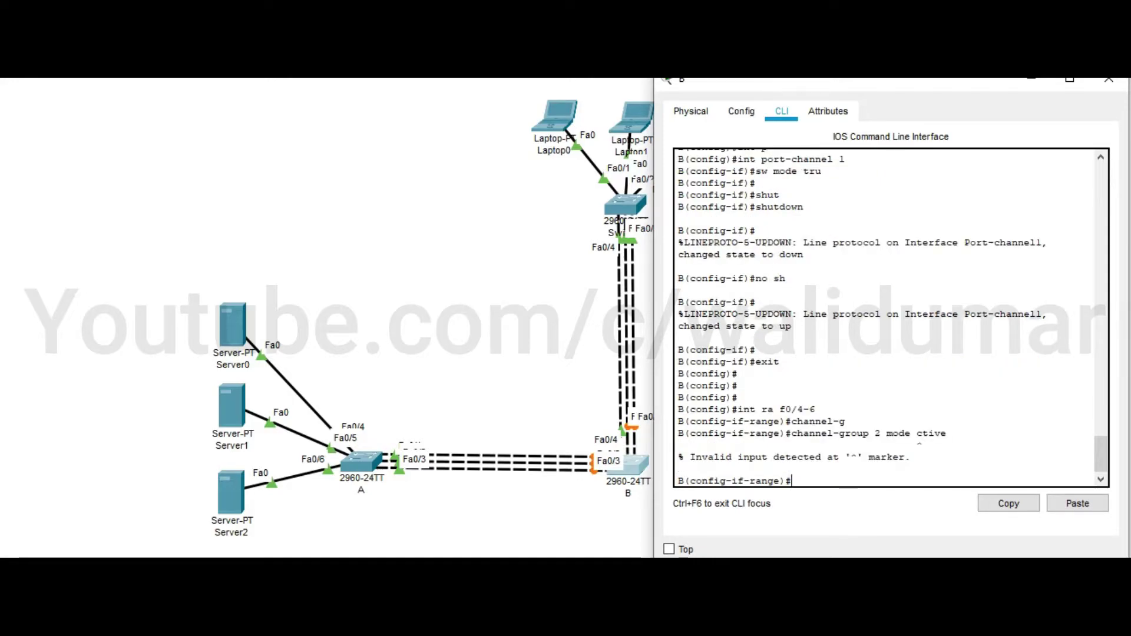
# Assign switch B's interfaces f0/4-6 to channel group 2 in active mode
pyautogui.write('channel-g')
pyautogui.press('Tab')
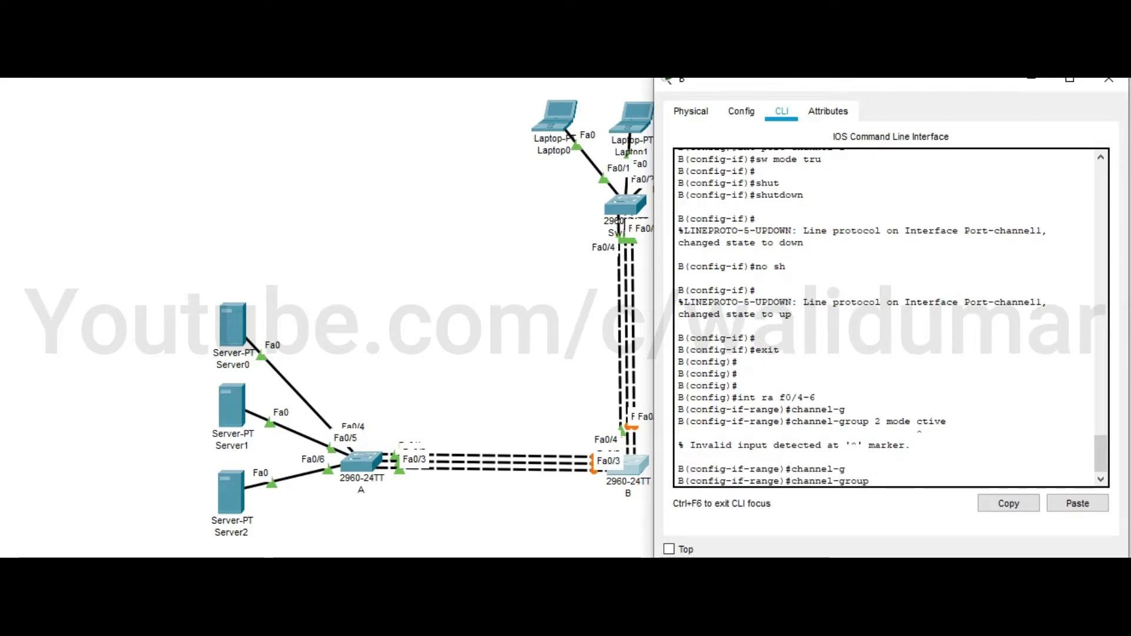
pyautogui.write('2 mo')
pyautogui.press('Tab')
pyautogui.write('ac')
pyautogui.press('Tab')
pyautogui.press('Return')
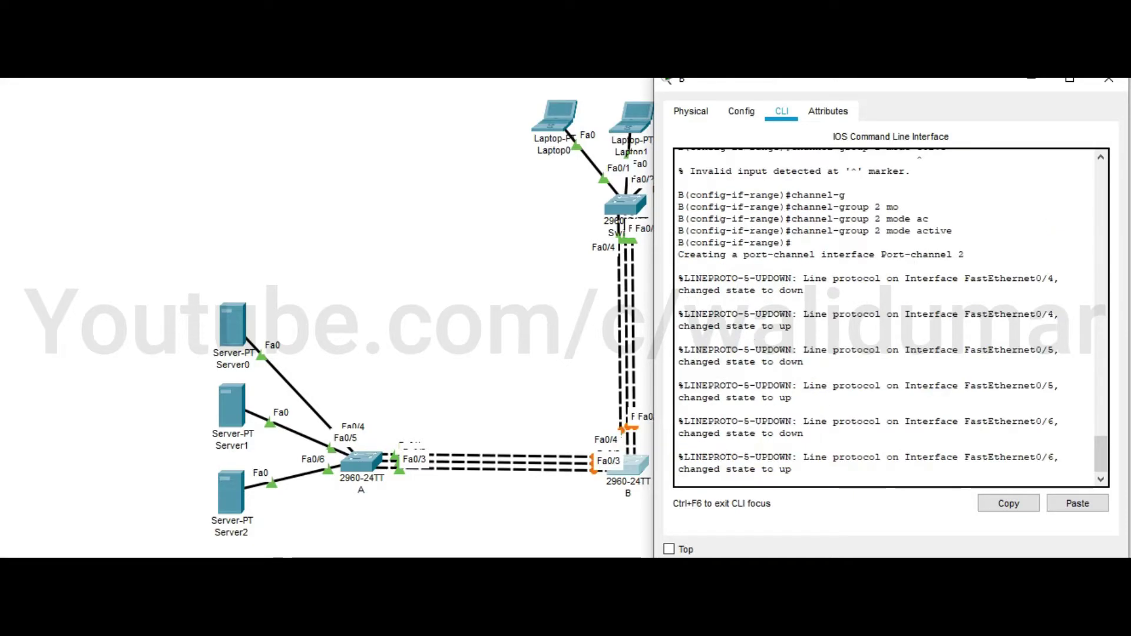
# Set the channel protocol of switch B's interfaces f0/4-6 to LACP
pyautogui.press('Return')
pyautogui.write('channel-')
pyautogui.press('Tab')
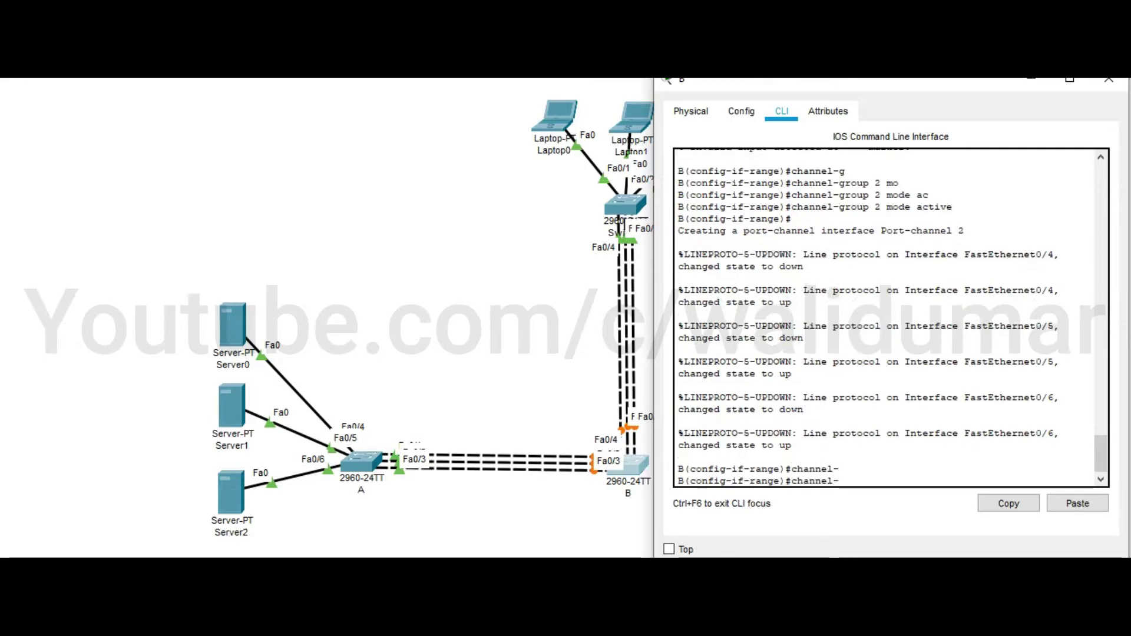
pyautogui.write('p')
pyautogui.press('Tab')
pyautogui.write('la')
pyautogui.press('Tab')
pyautogui.press('Return')
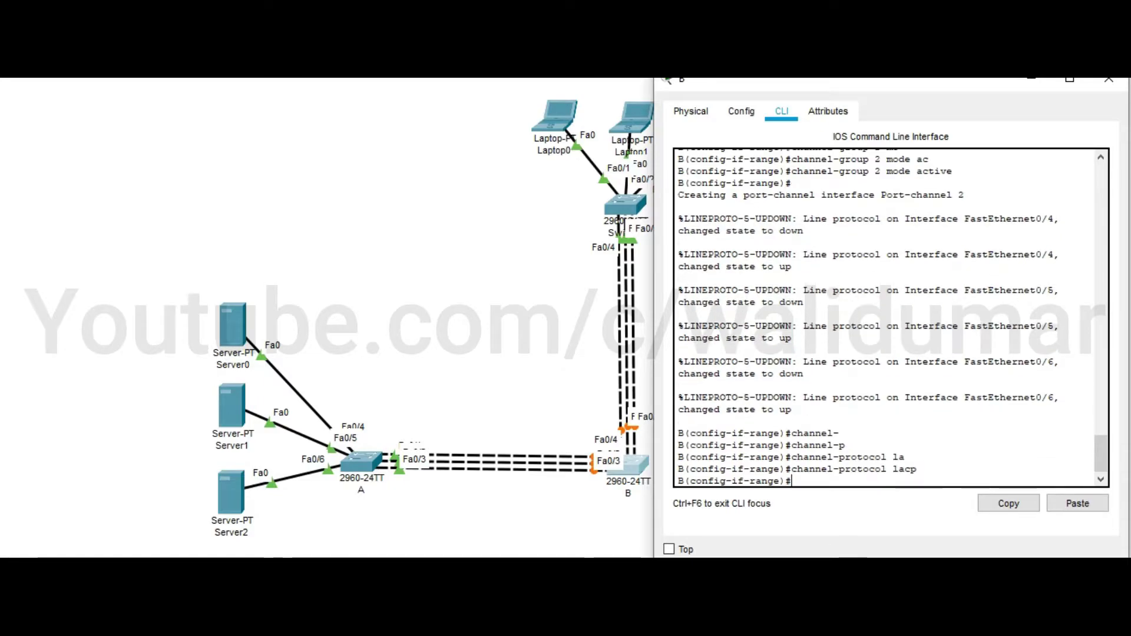
# Leave the interface range and set switch B's port-channel 2 to trunk mode
pyautogui.write('exit')
pyautogui.press('Return')
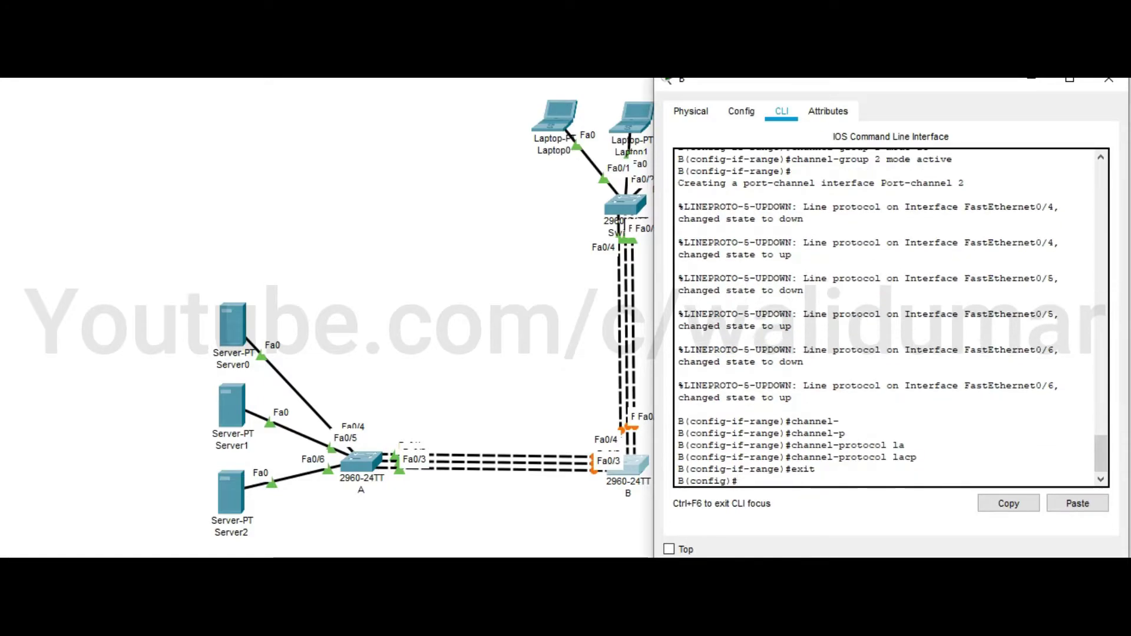
pyautogui.write('int po')
pyautogui.press('Tab')
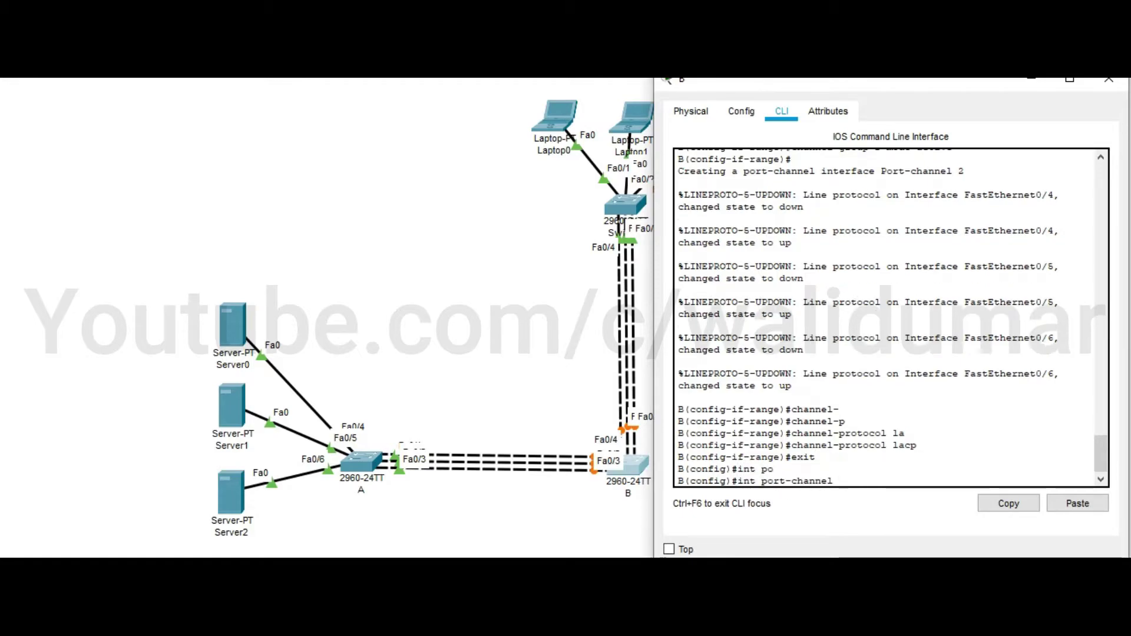
pyautogui.write('2')
pyautogui.press('Return')
pyautogui.write('sw mode')
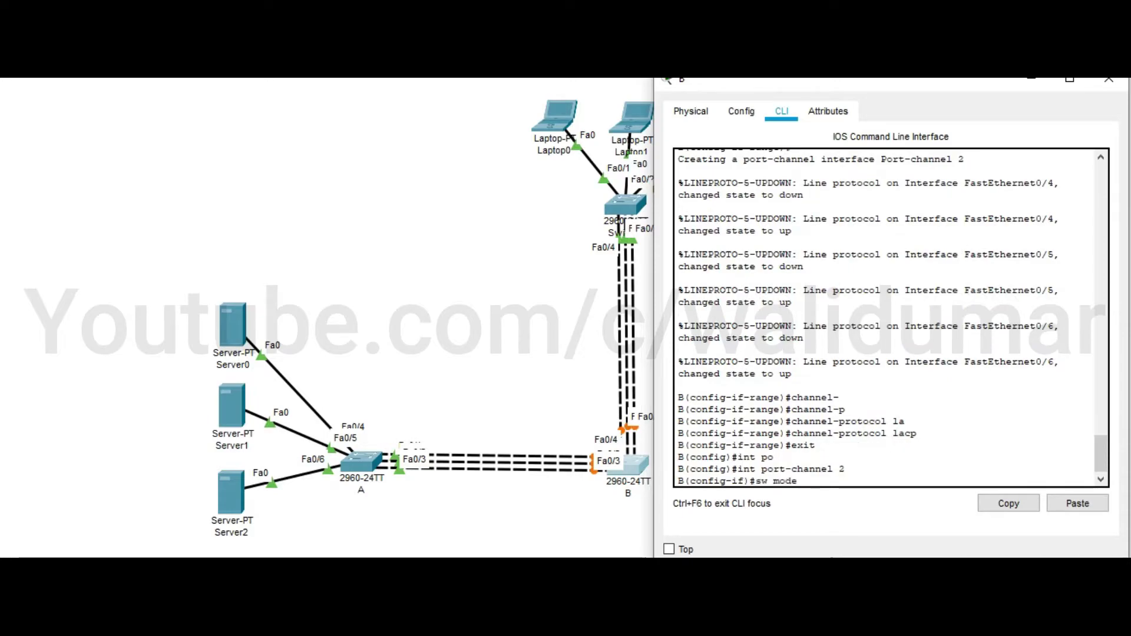
pyautogui.write(' tr')
pyautogui.press('Return')
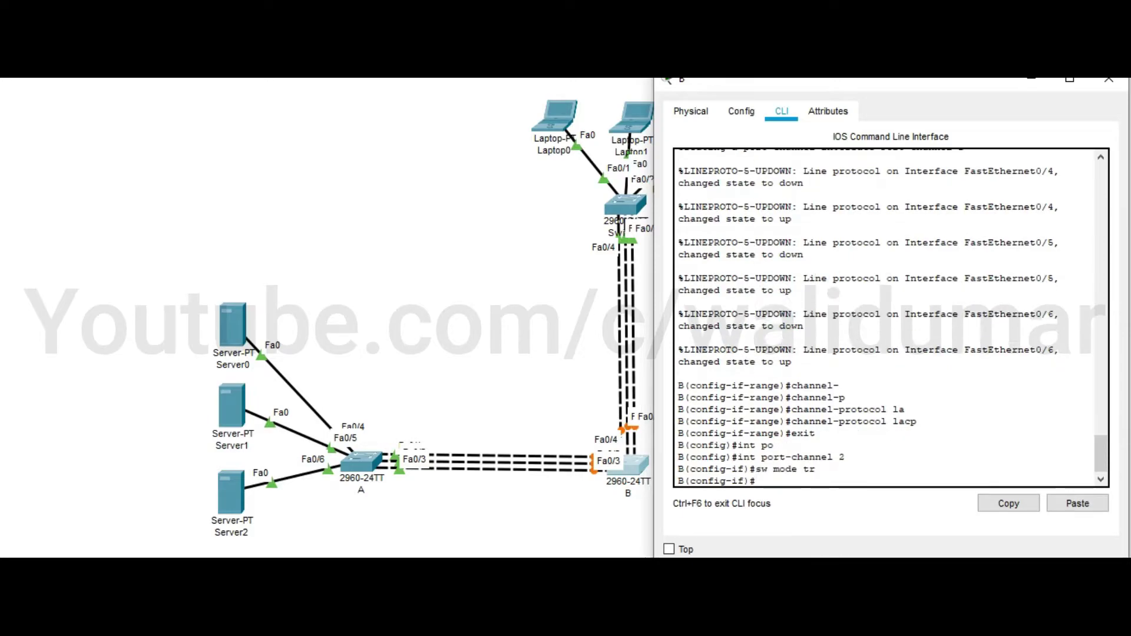
# Close switch B's window, open the command line of Switch2 above it, and enter global configuration mode
pyautogui.click(1109, 79)
pyautogui.click(634, 213)
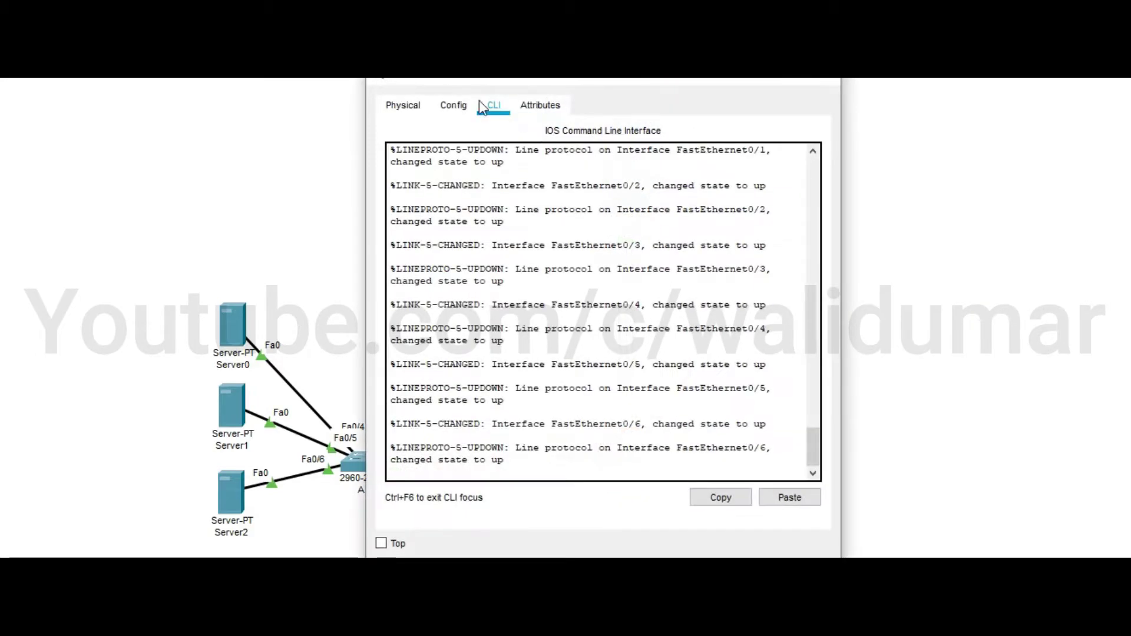
pyautogui.moveTo(379, 90); pyautogui.dragTo(85, 93)
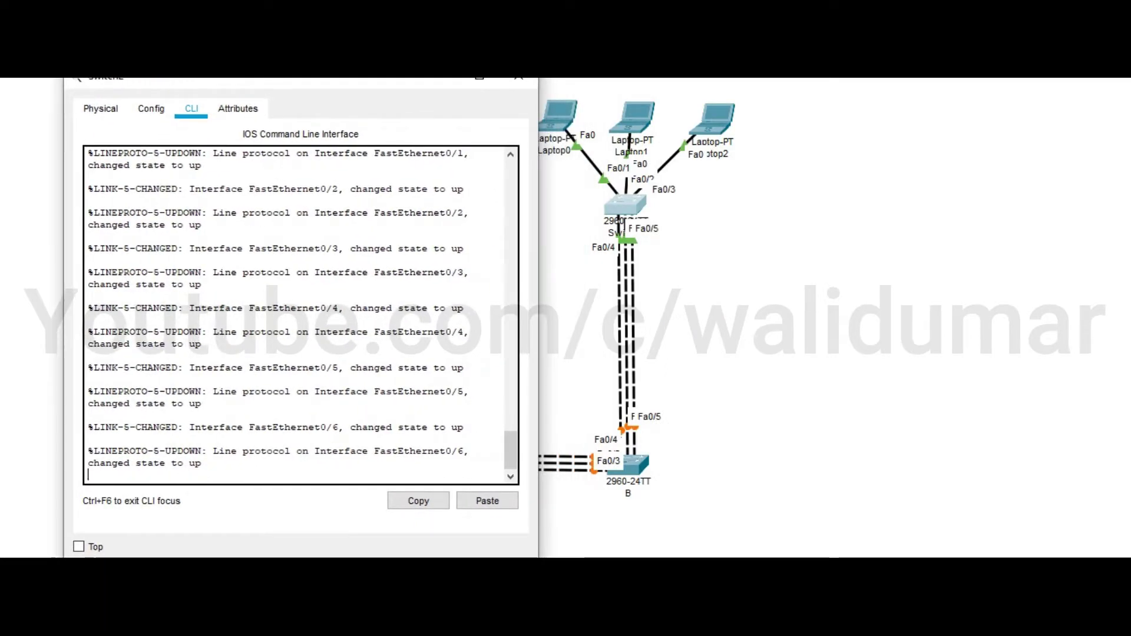
pyautogui.press('Return')
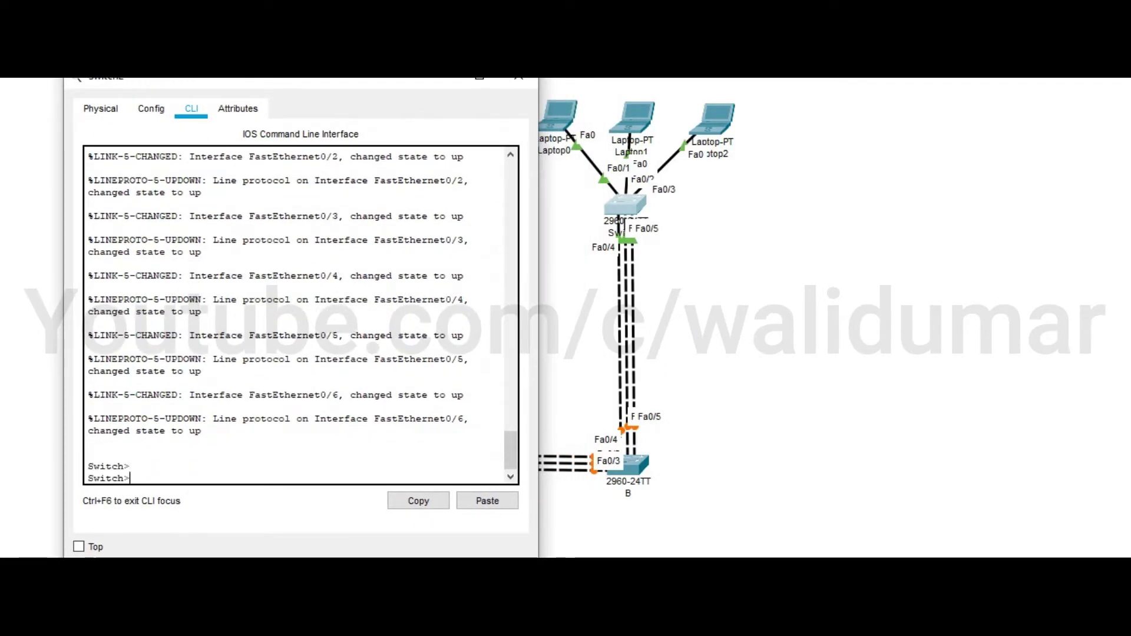
pyautogui.write('en')
pyautogui.press('Return')
pyautogui.write('conf t')
pyautogui.press('Return')
# Set the hostname of Switch2 to C
pyautogui.write('hostna')
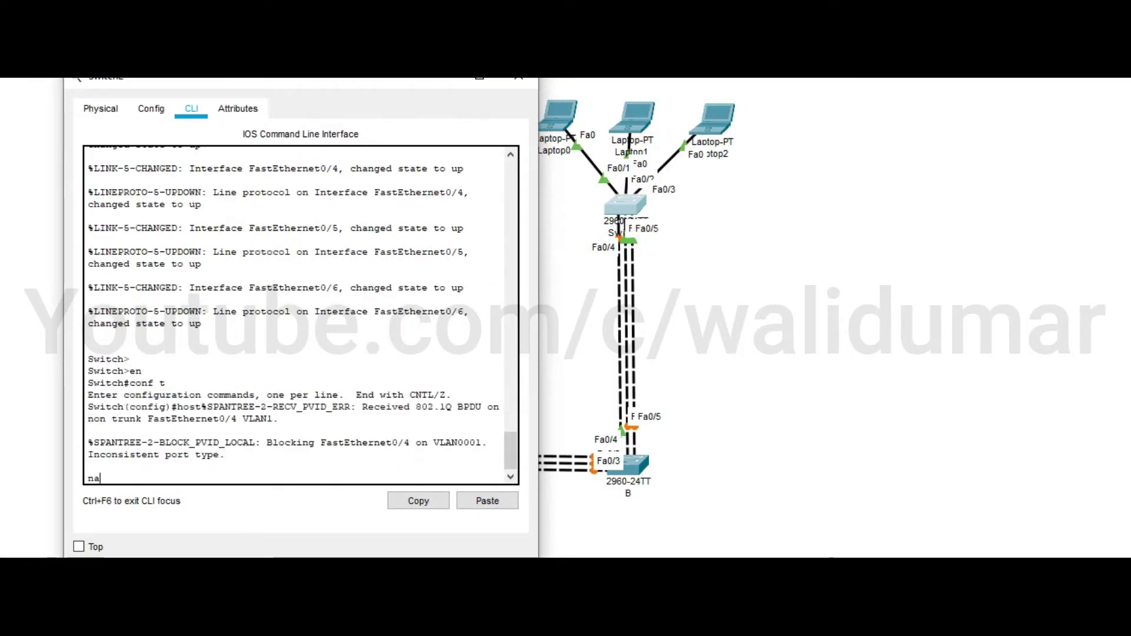
pyautogui.press('Return')
pyautogui.write('hosn')
pyautogui.press('Tab')
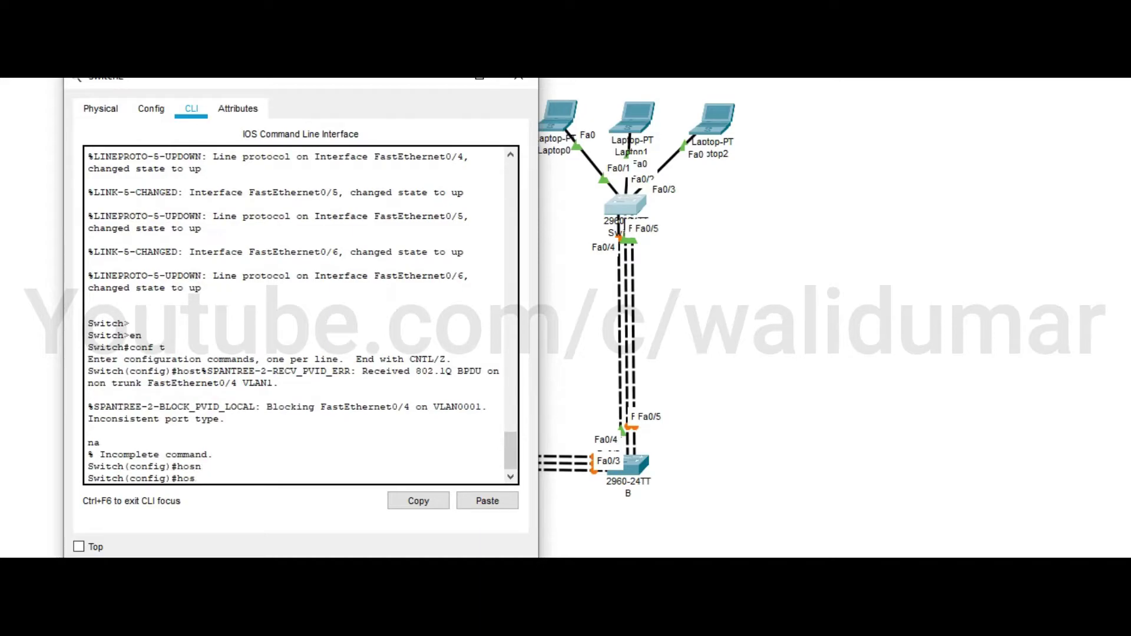
pyautogui.write('tn')
pyautogui.press('Tab')
pyautogui.write('C')
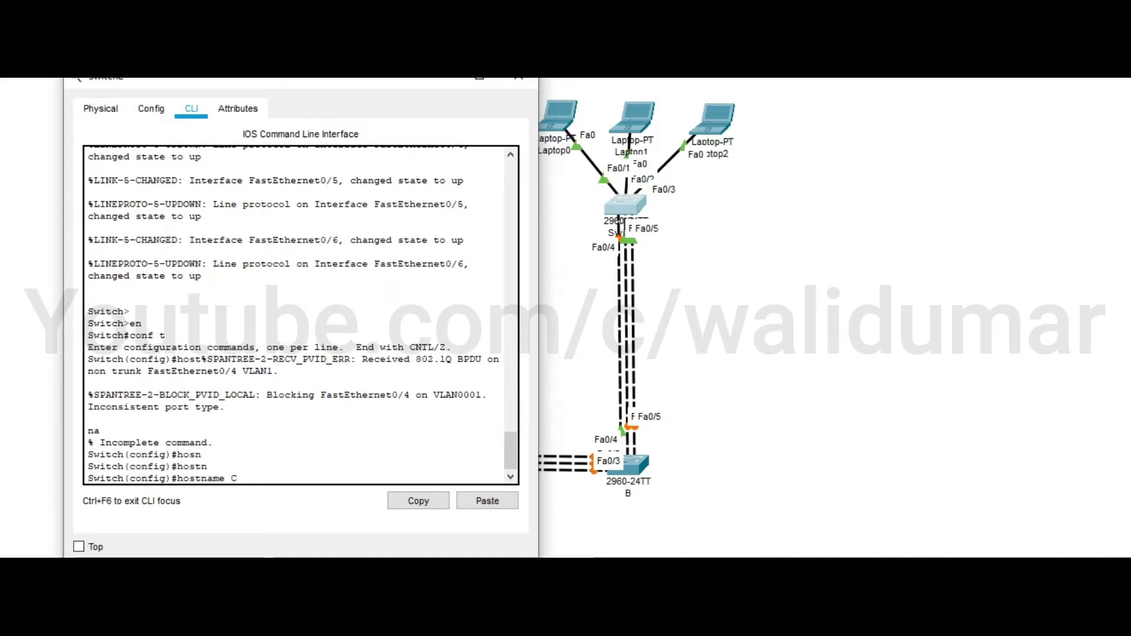
pyautogui.press('Return')
pyautogui.press('Return')
# Assign switch C's interface range f0/4-6 to channel group 2 in active mode
pyautogui.write('int ')
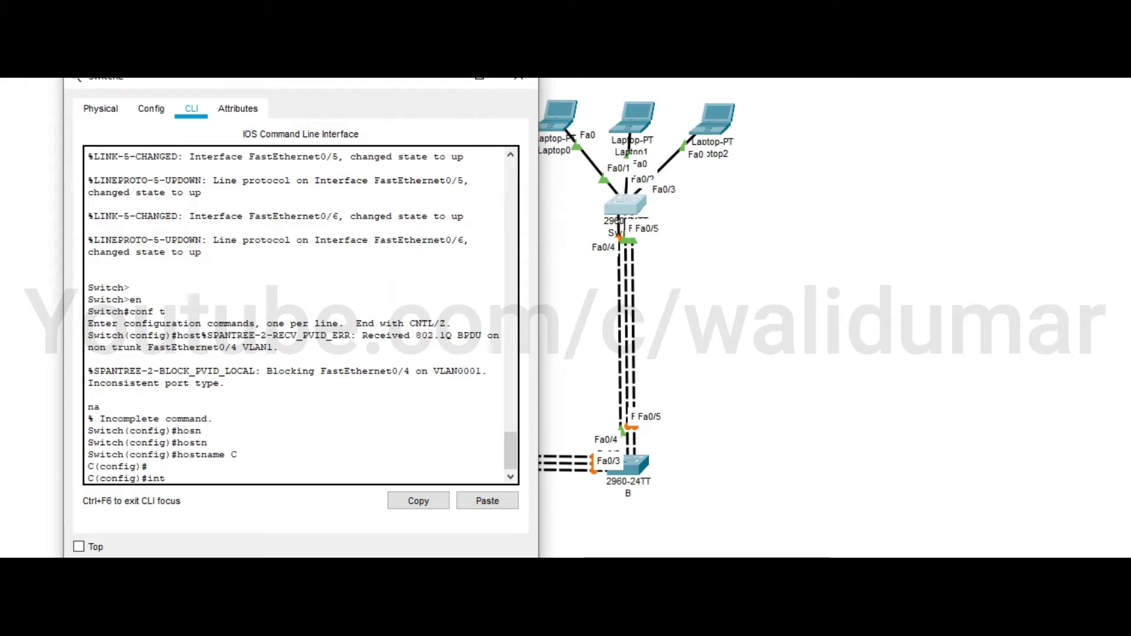
pyautogui.write('ra f0/4-6')
pyautogui.press('Return')
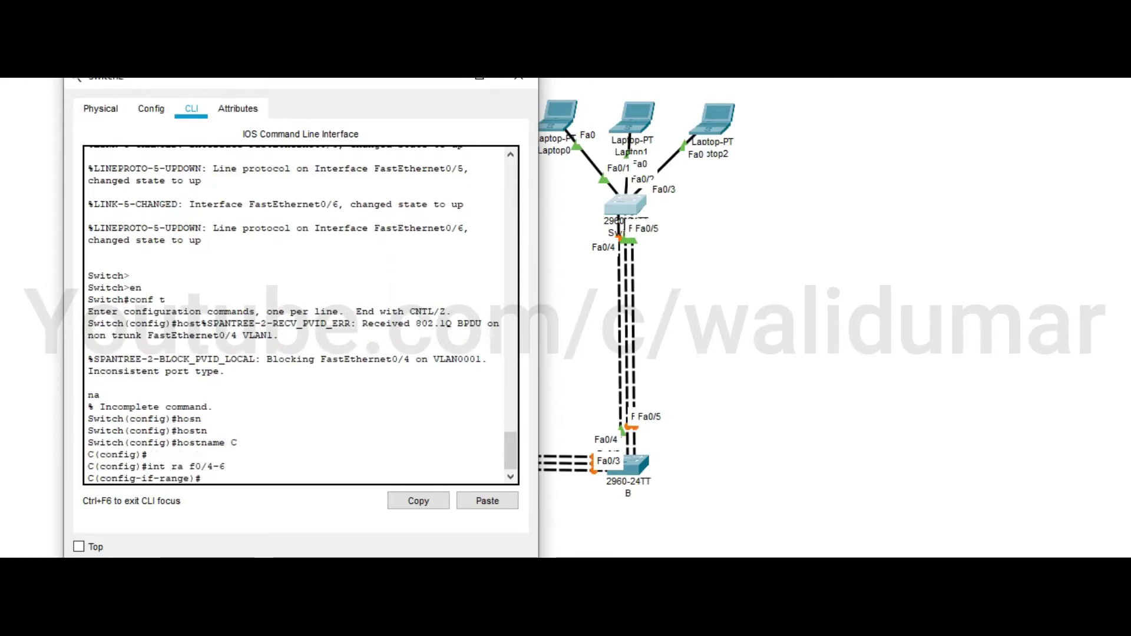
pyautogui.write('channel-g')
pyautogui.press('Tab')
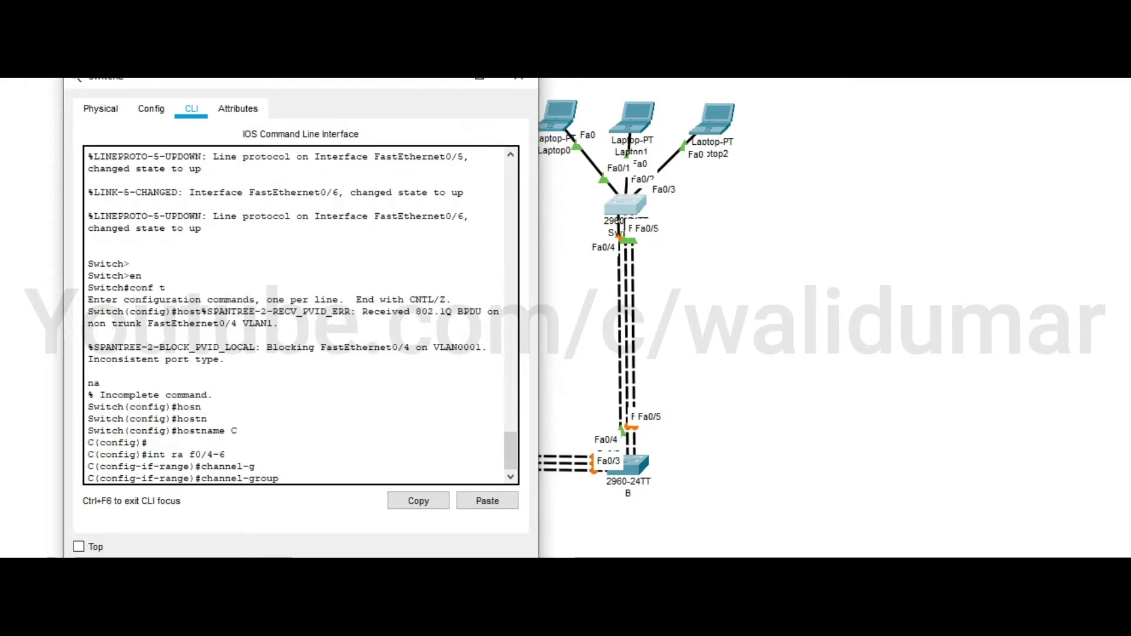
pyautogui.write('2 mo')
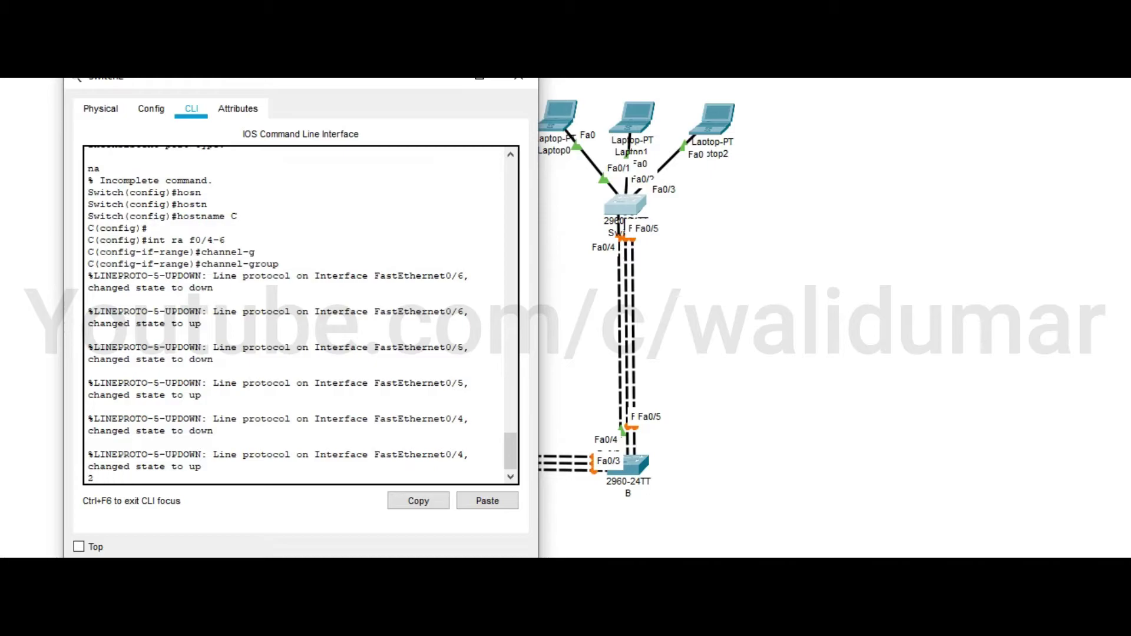
pyautogui.press('Return')
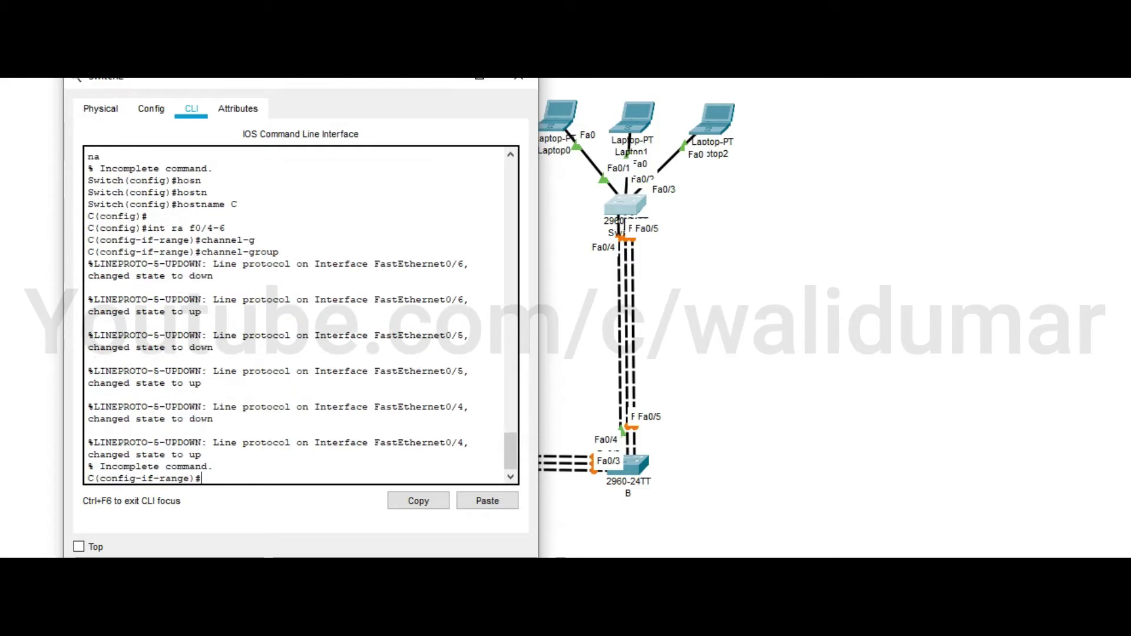
pyautogui.press('Up')
pyautogui.write('m')
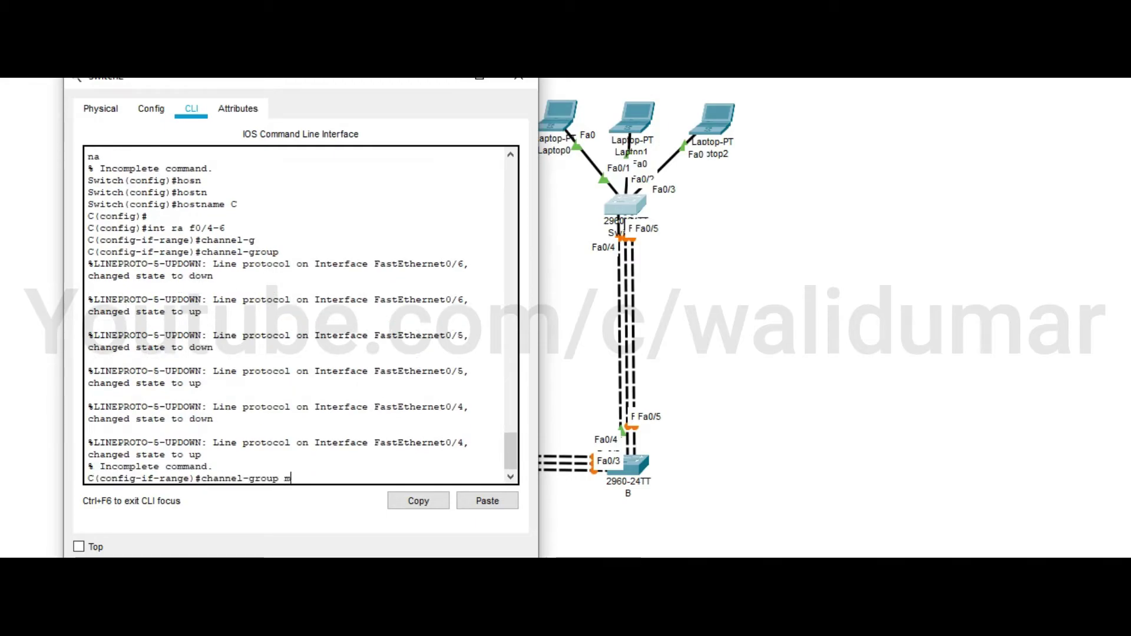
pyautogui.press('BackSpace')
pyautogui.write('2 mode ')
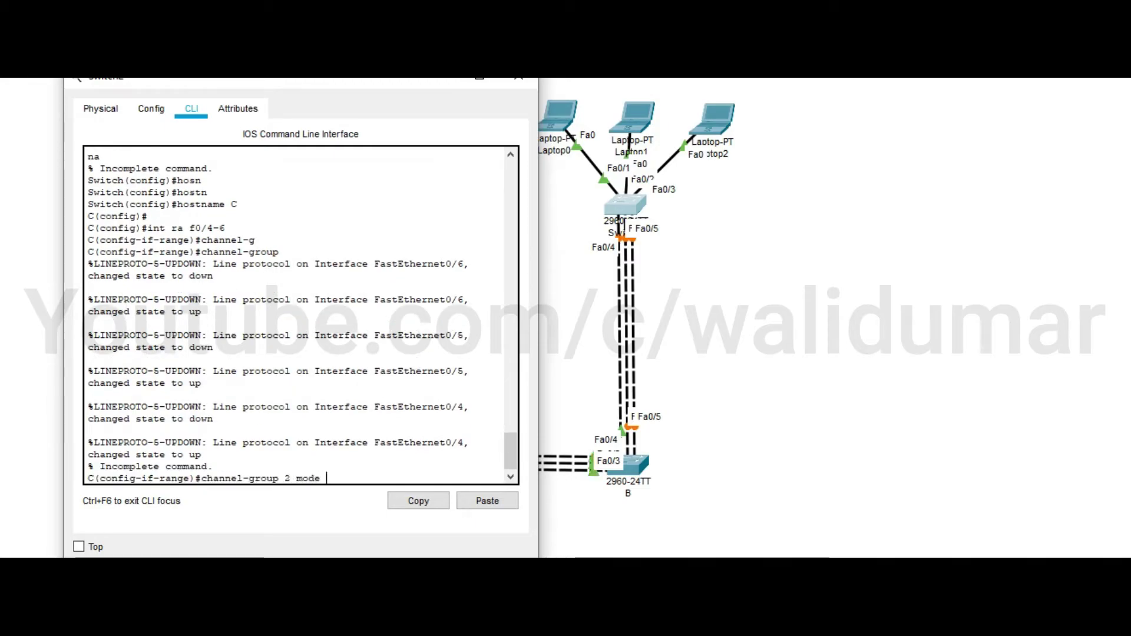
pyautogui.write('act')
pyautogui.press('Tab')
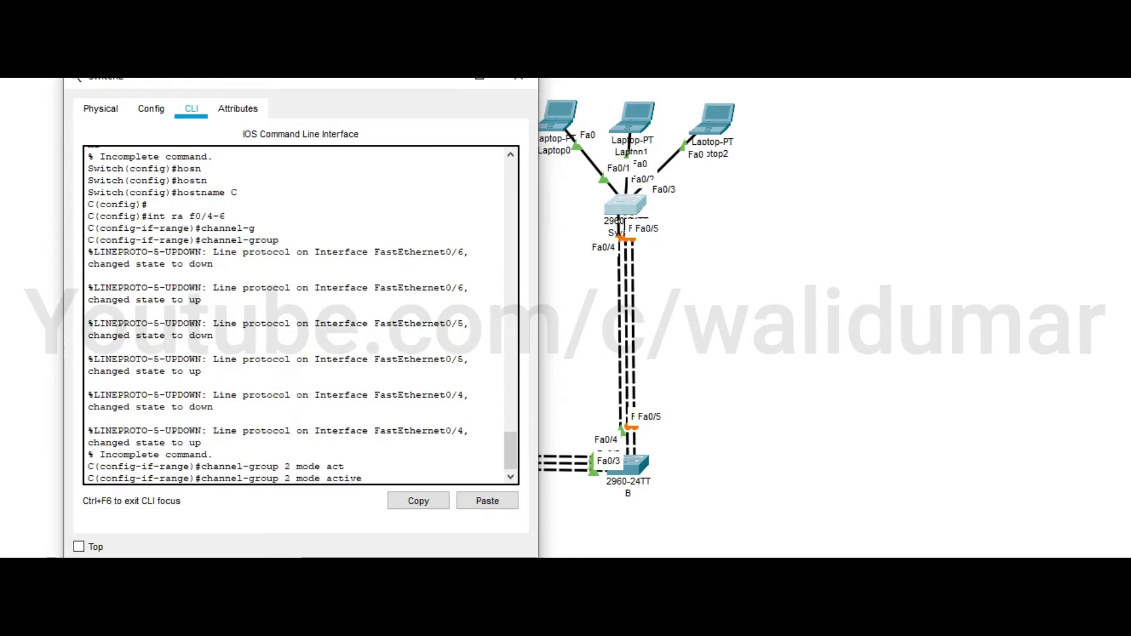
pyautogui.press('Return')
# Set the channel protocol of switch C's interfaces f0/4-6 to LACP
pyautogui.write('ch')
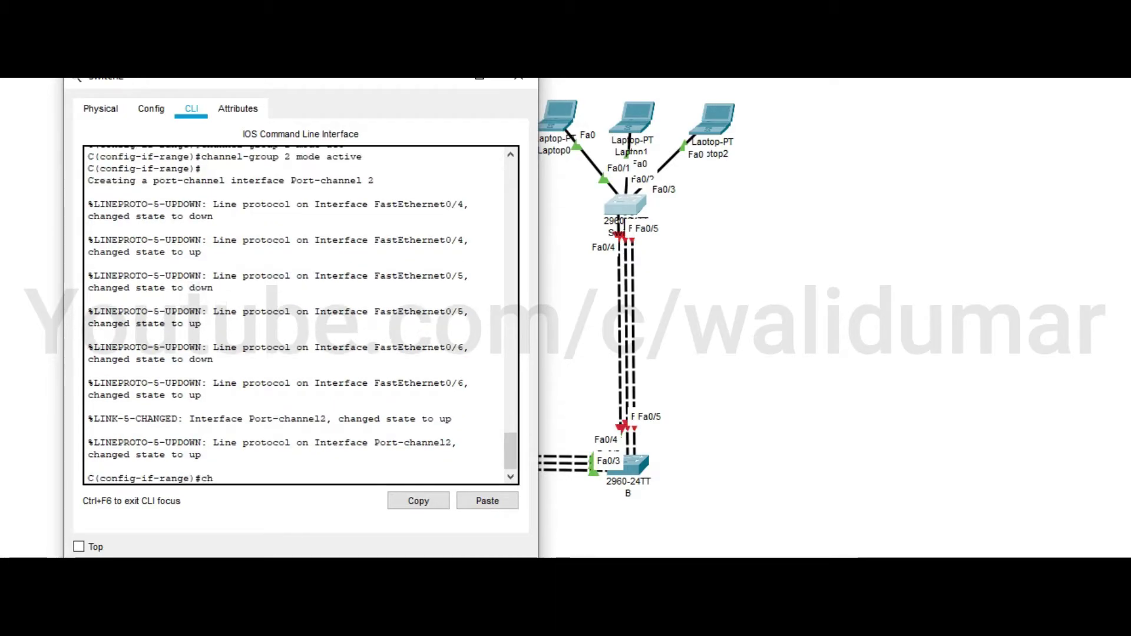
pyautogui.write('annel-')
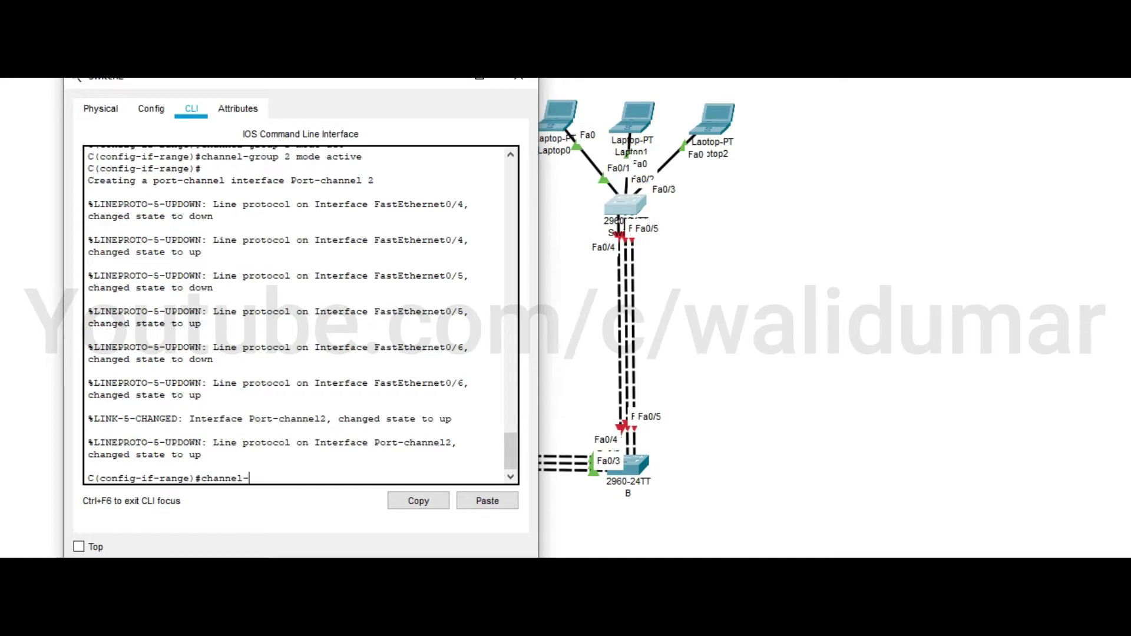
pyautogui.write('protocol la')
pyautogui.press('Tab')
pyautogui.press('Tab')
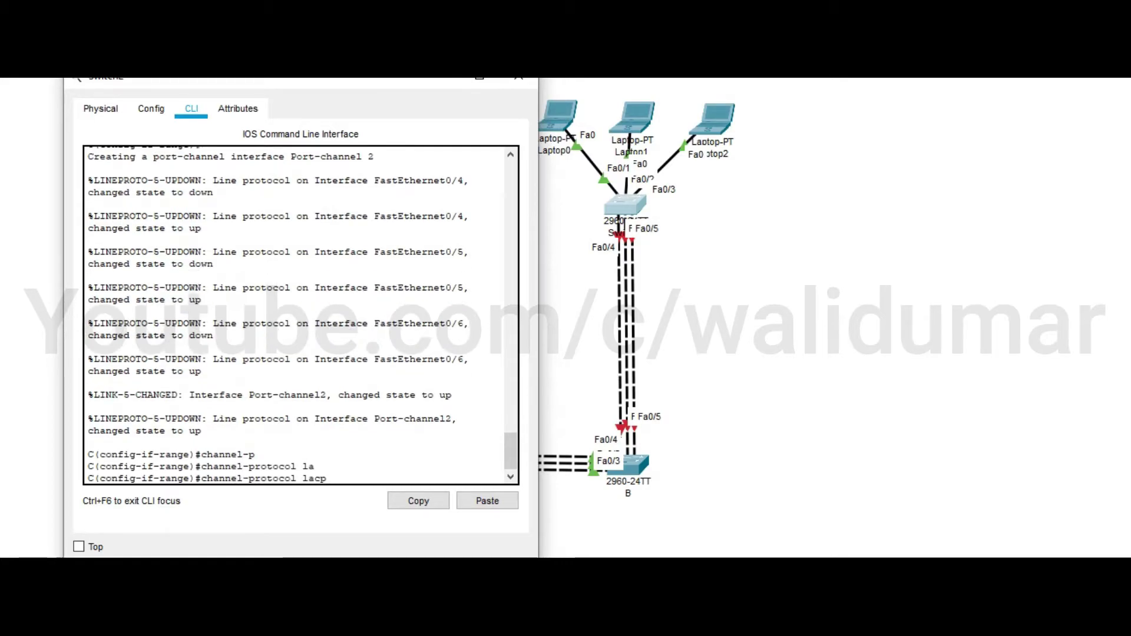
pyautogui.press('Return')
pyautogui.press('Return')
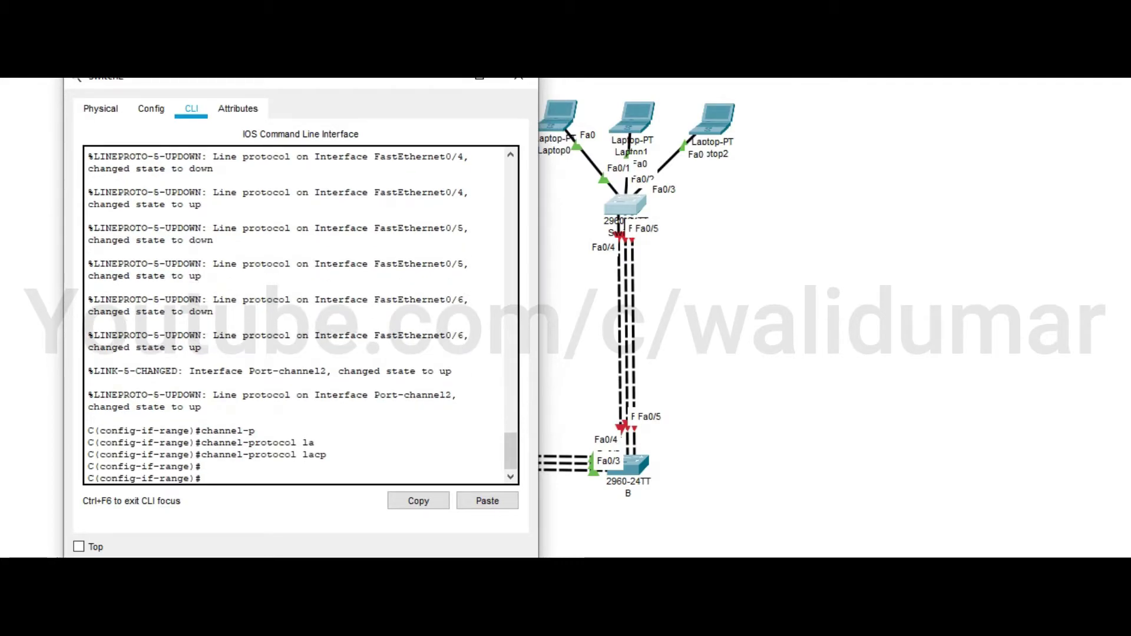
# Leave the interface range, set switch C's port-channel 2 to trunk mode, and return to global configuration
pyautogui.write('exit')
pyautogui.press('Return')
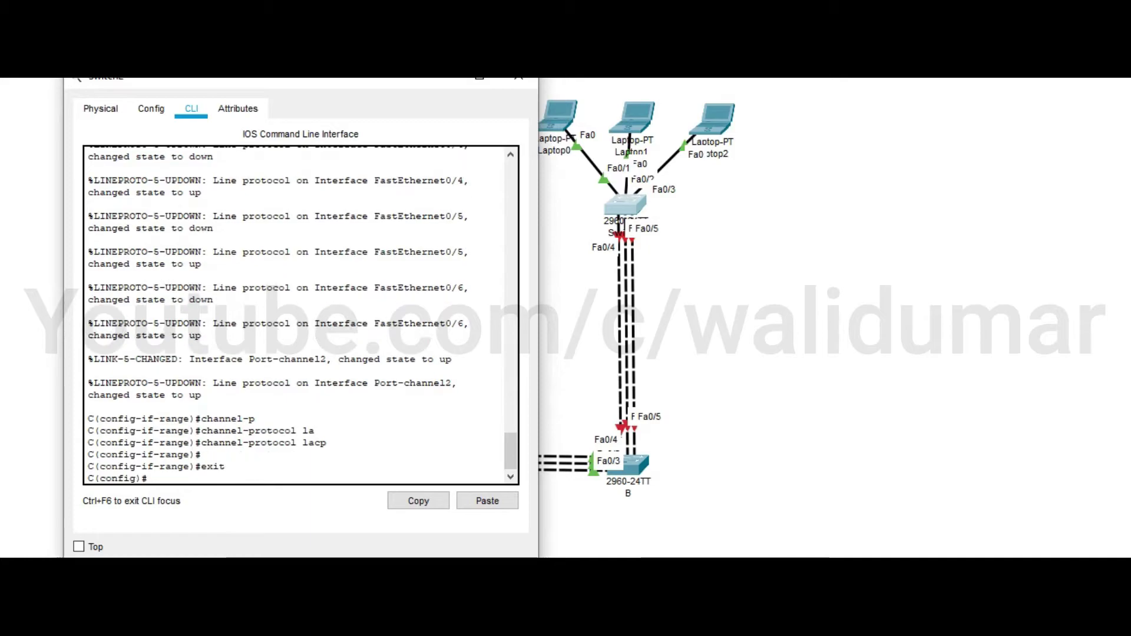
pyautogui.write('int p')
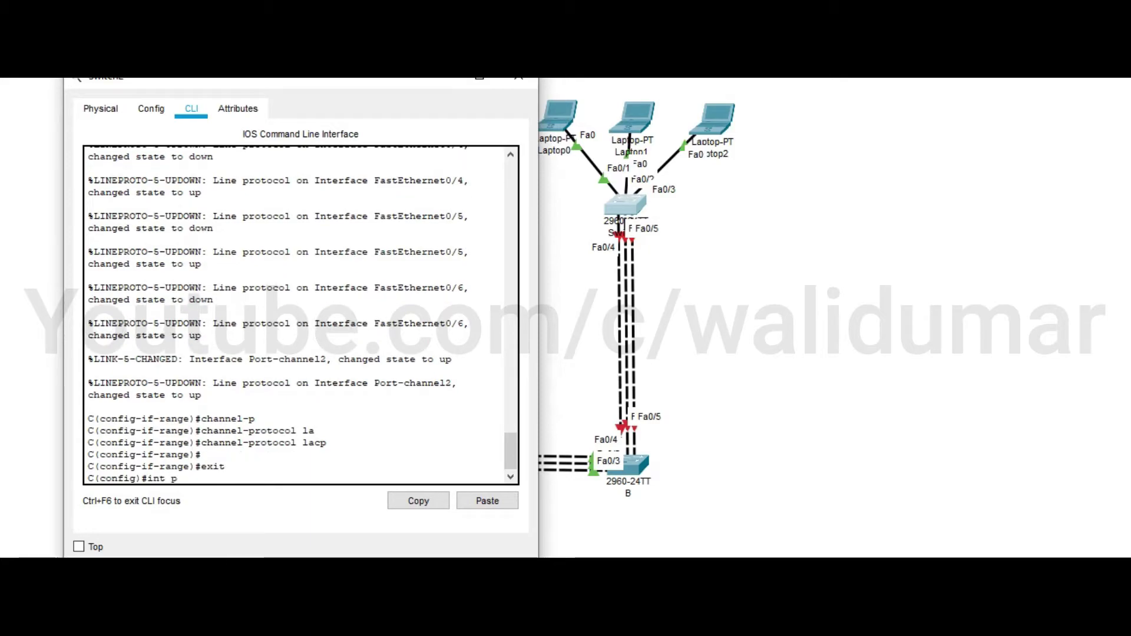
pyautogui.press('Tab')
pyautogui.write('2')
pyautogui.press('Return')
pyautogui.write('s')
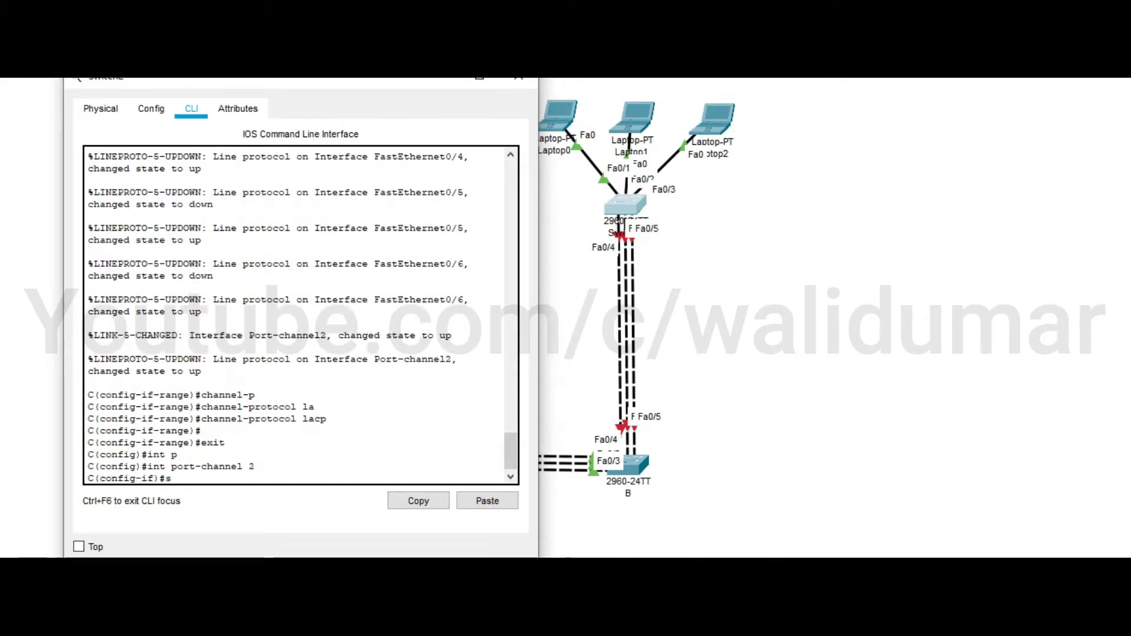
pyautogui.write('w mode tru')
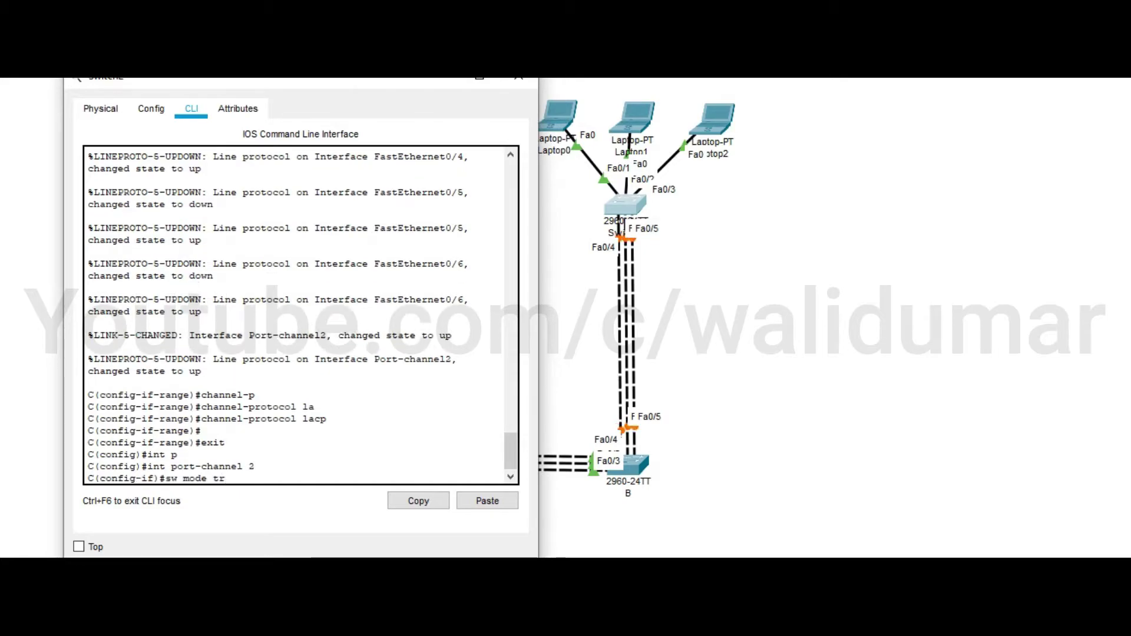
pyautogui.press('Tab')
pyautogui.press('Return')
pyautogui.press('Return')
pyautogui.write('exit')
pyautogui.press('Return')
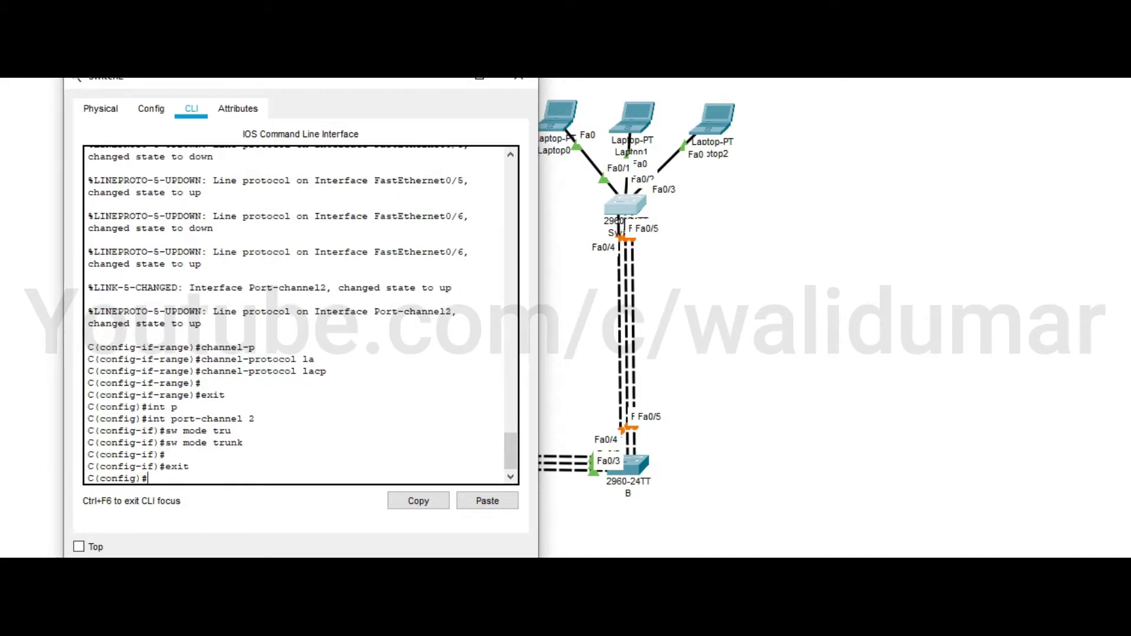
# Shut down switch C's interface range f0/4-6
pyautogui.moveTo(98, 83); pyautogui.dragTo(80, 108)
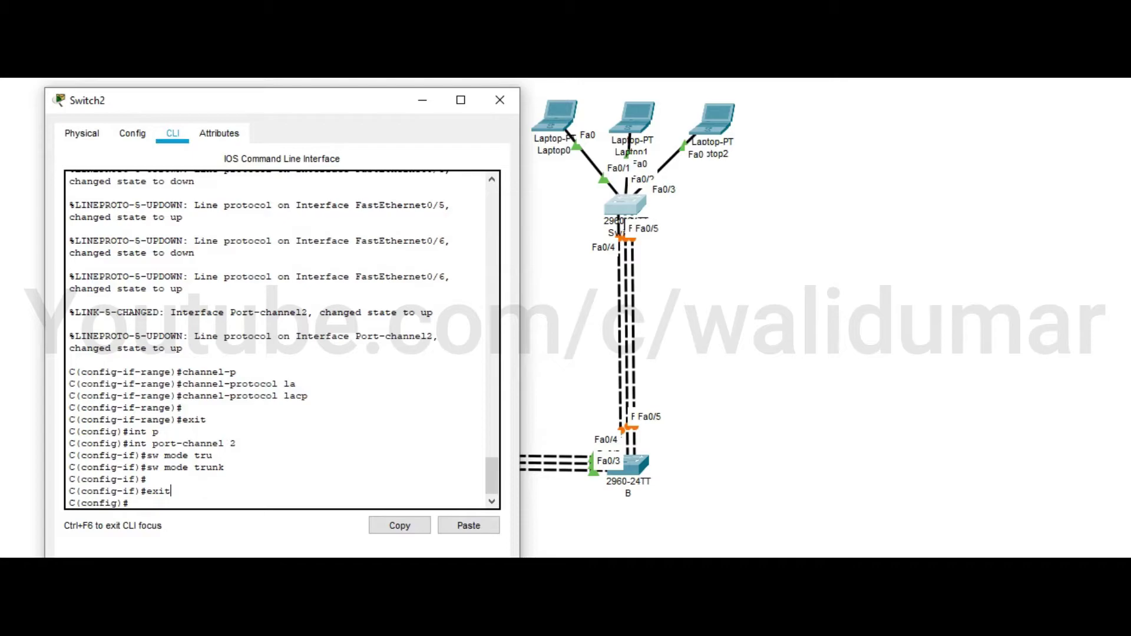
pyautogui.write('int ra f0/4-6')
pyautogui.press('Return')
pyautogui.write('shutdown')
pyautogui.press('Return')
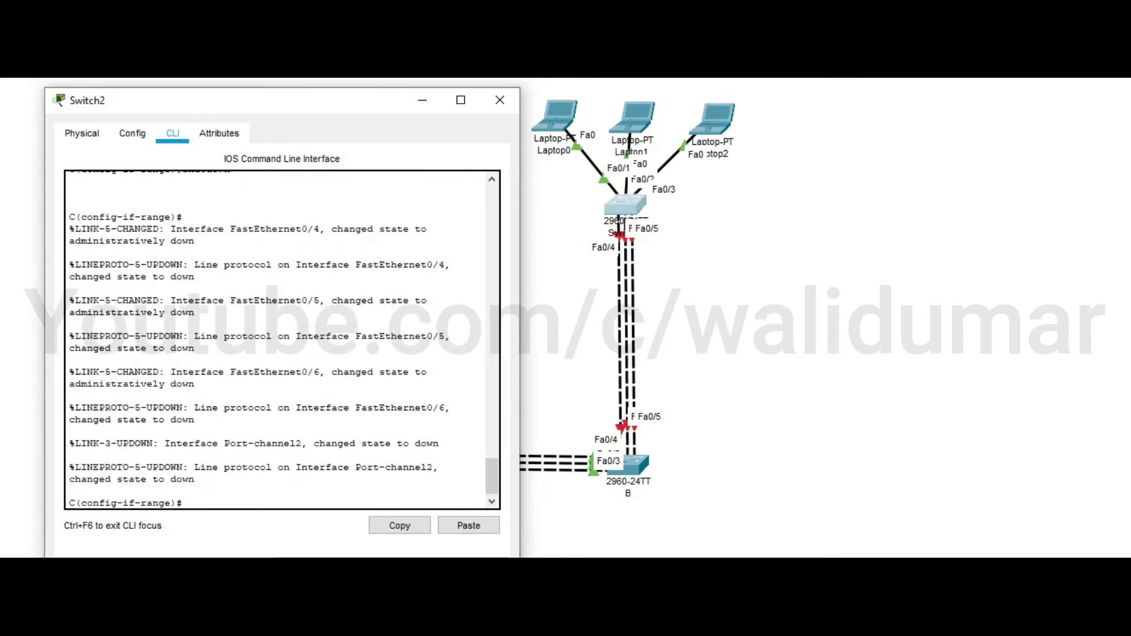
# Re-enable switch C's interface range f0/4-6 and close its window
pyautogui.write('no sh')
pyautogui.press('Return')
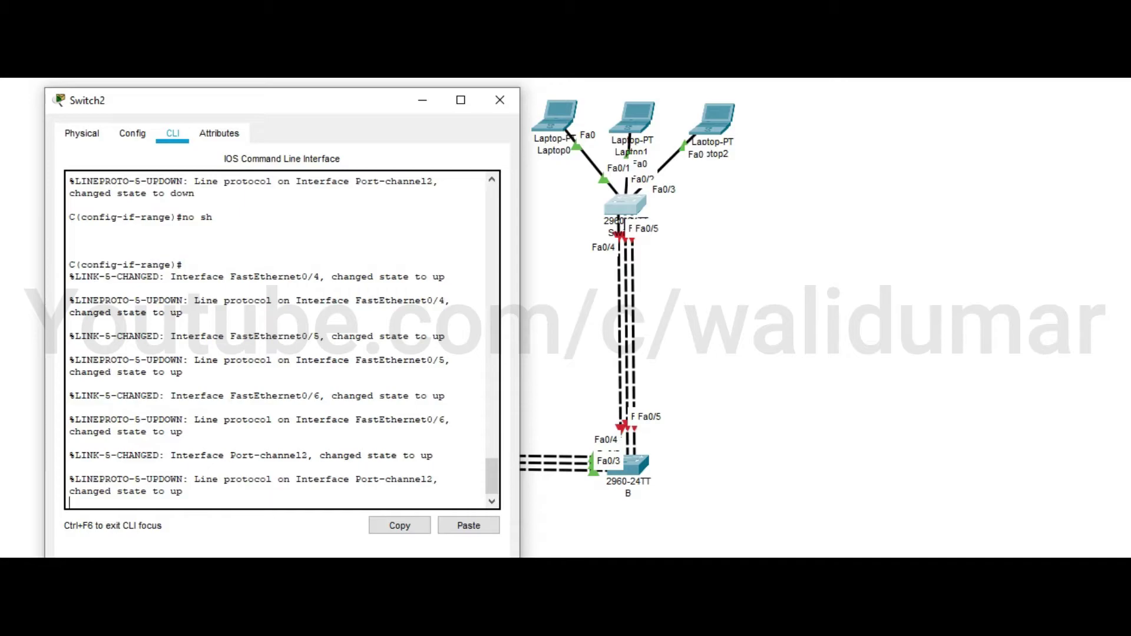
pyautogui.click(499, 102)
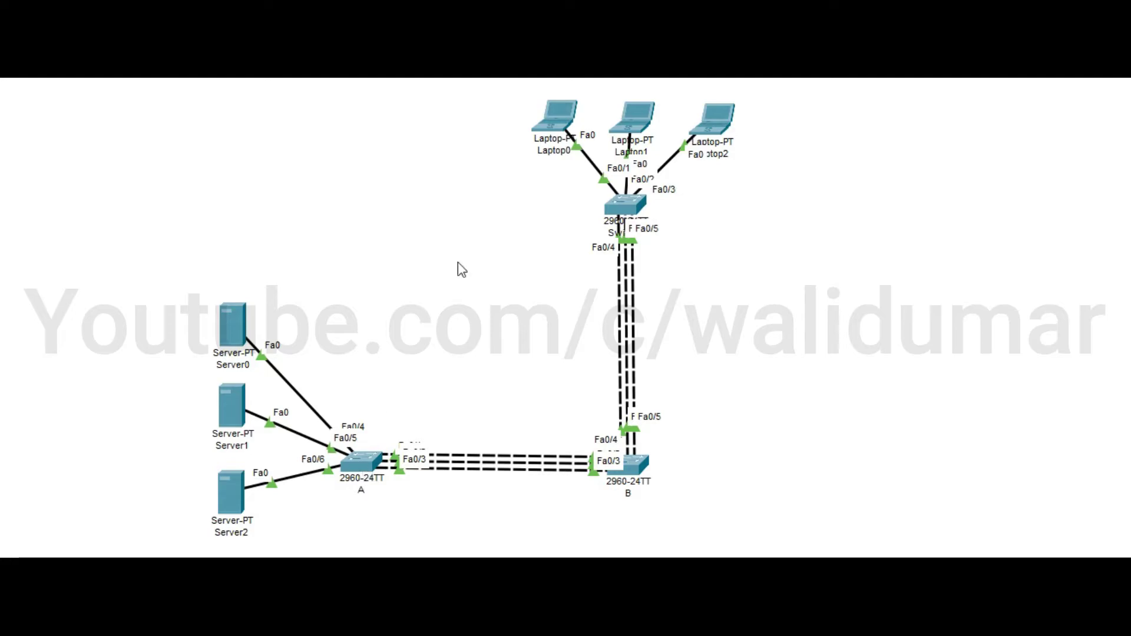
# Open switch A's command line and exit configuration mode to the privileged EXEC prompt
pyautogui.click(359, 455)
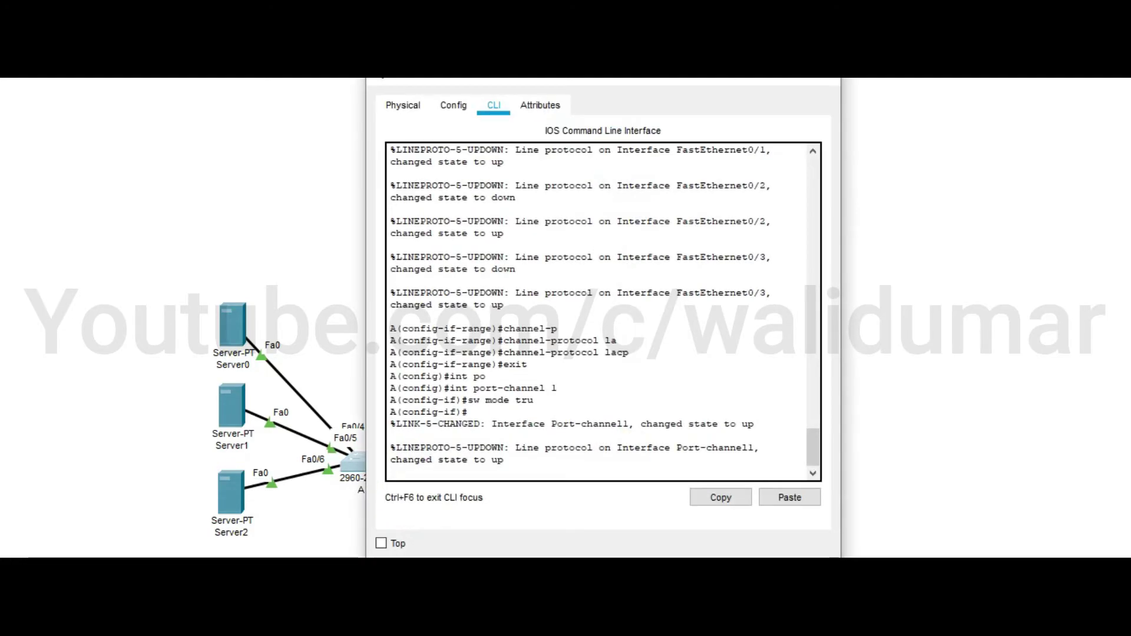
pyautogui.press('Return')
pyautogui.press('Return')
pyautogui.write('e')
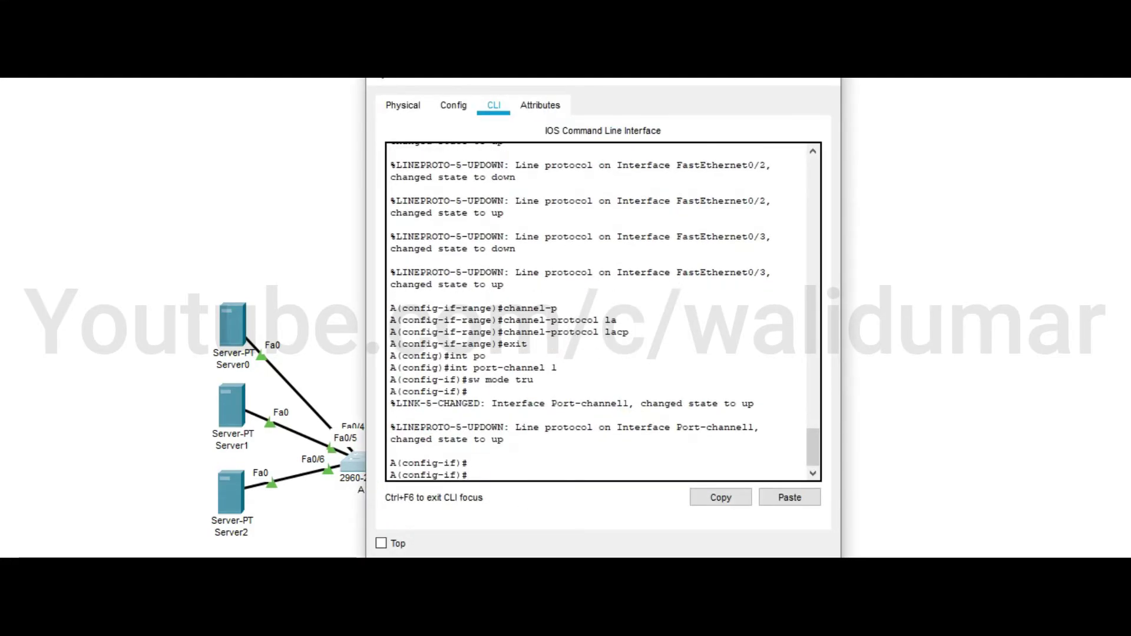
pyautogui.write('xit')
pyautogui.press('Return')
pyautogui.press('Return')
pyautogui.write('ex')
pyautogui.press('Return')
# Show switch A's EtherChannel summary, highlight the port-channel 1 entry, and close the switch window
pyautogui.write('show et')
pyautogui.press('Tab')
pyautogui.write('su')
pyautogui.press('Return')
pyautogui.press('Up')
pyautogui.press('Tab')
pyautogui.press('Return')
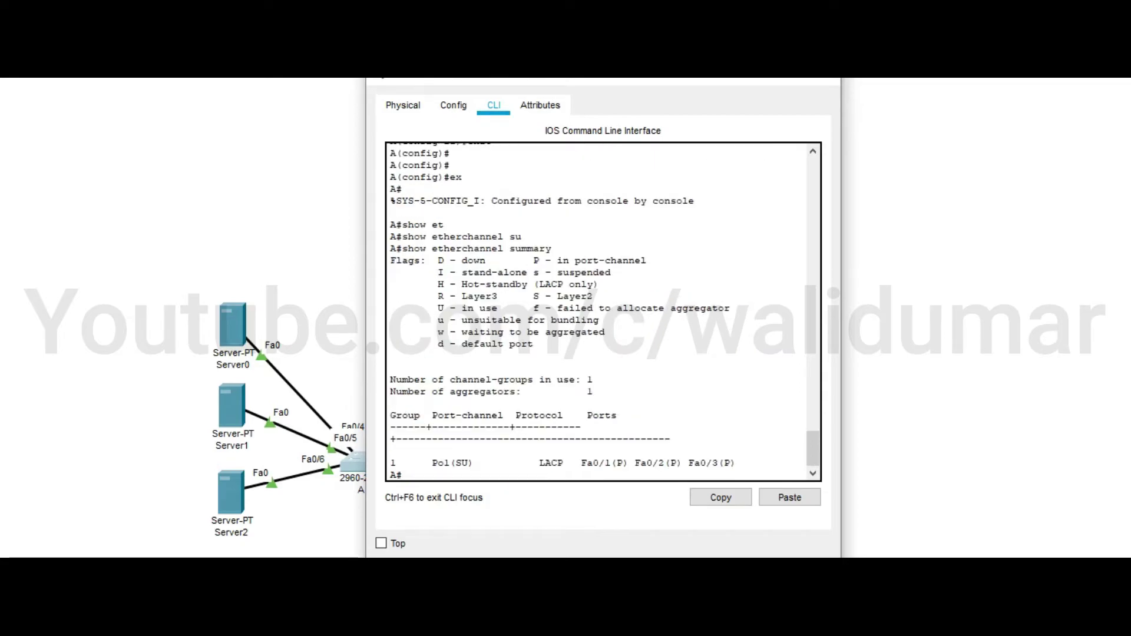
pyautogui.moveTo(415, 463); pyautogui.dragTo(741, 463)
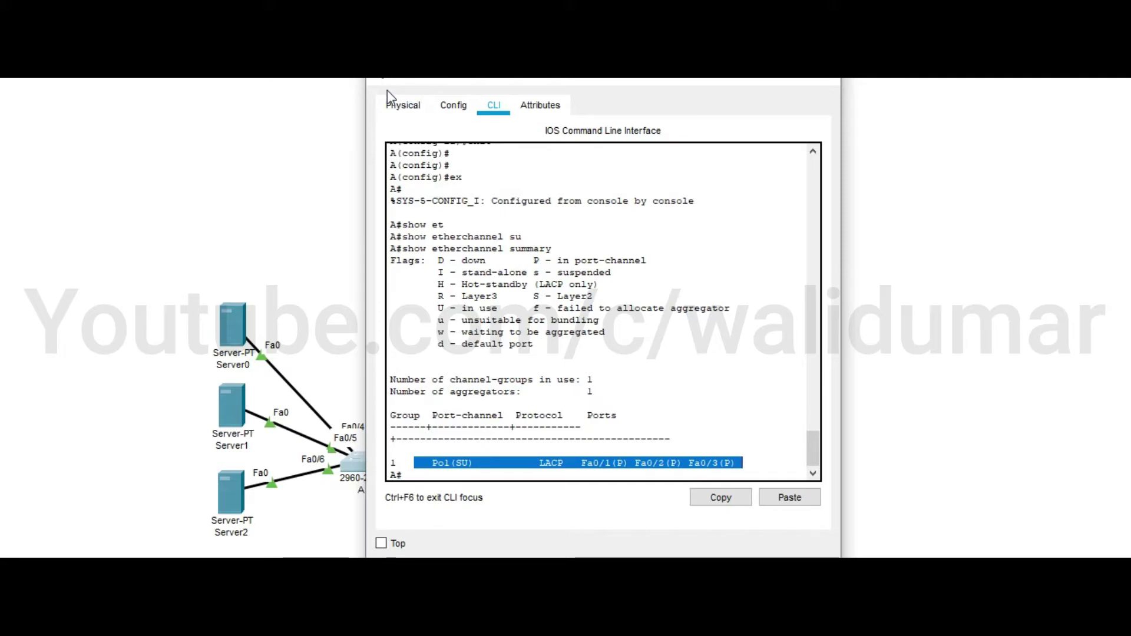
pyautogui.moveTo(387, 83); pyautogui.dragTo(372, 106)
pyautogui.click(805, 96)
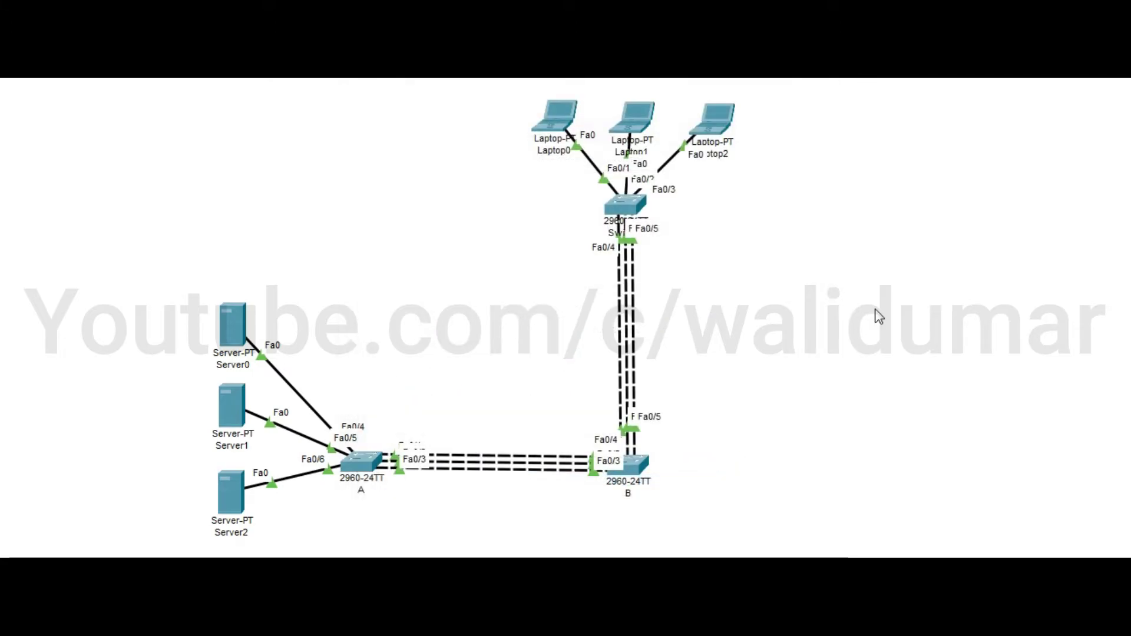
# Open switch B's command line and exit configuration mode to the privileged EXEC prompt
pyautogui.click(642, 468)
pyautogui.press('Return')
pyautogui.press('Return')
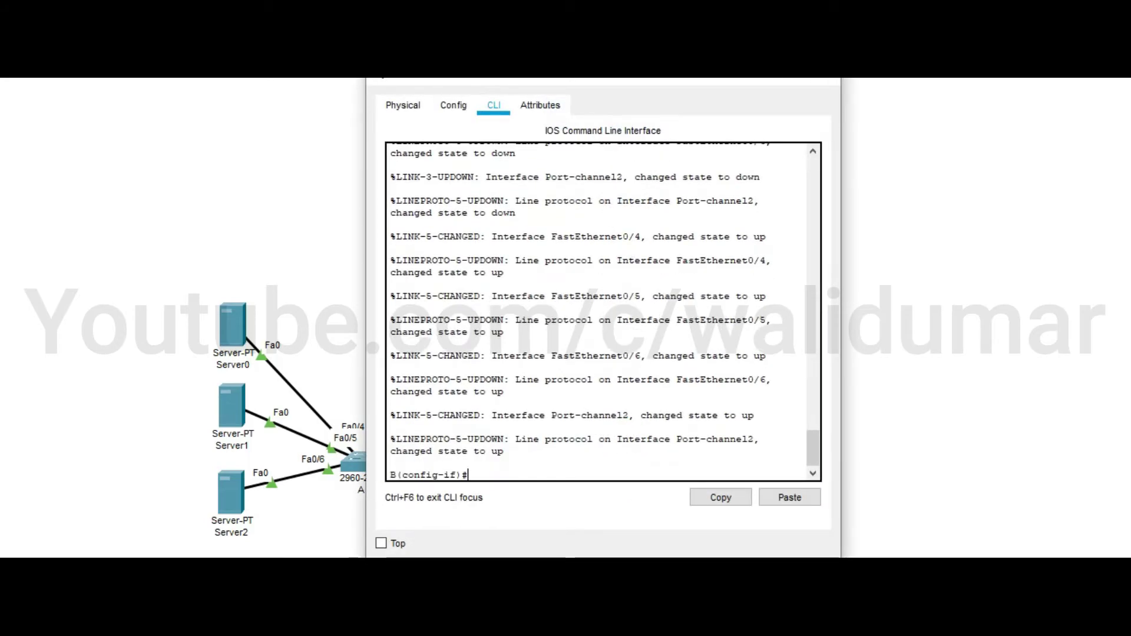
pyautogui.write('exit')
pyautogui.press('Return')
pyautogui.write('exit')
pyautogui.press('Return')
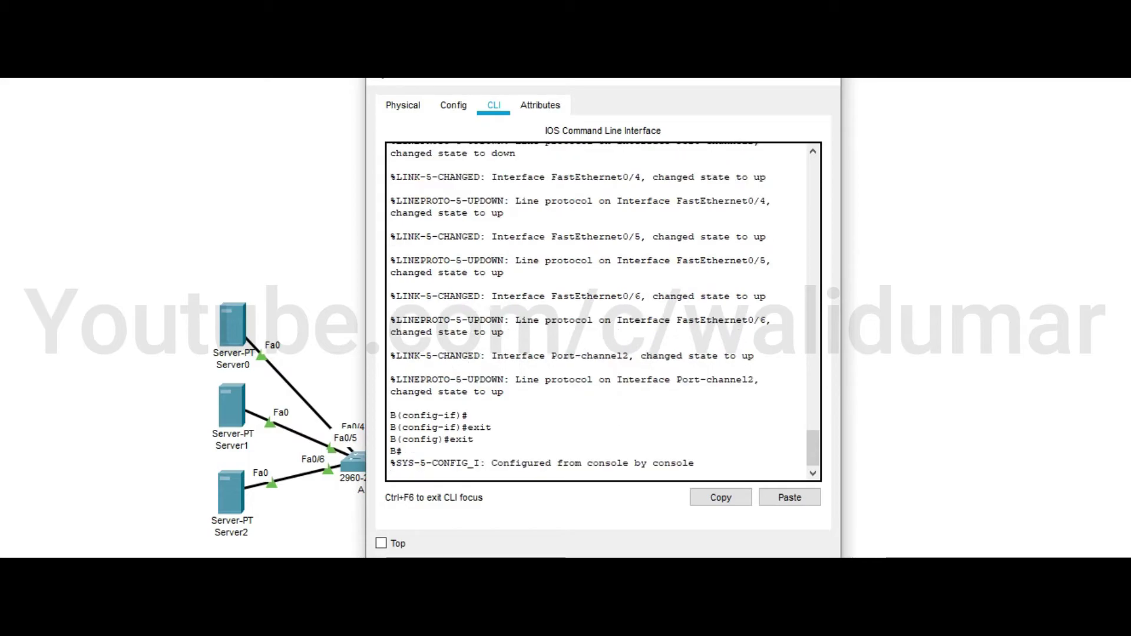
# Show switch B's EtherChannel summary, highlight the entries for port-channels 1 and 2, and close the switch window
pyautogui.write('show')
pyautogui.press('Tab')
pyautogui.write('et')
pyautogui.press('Tab')
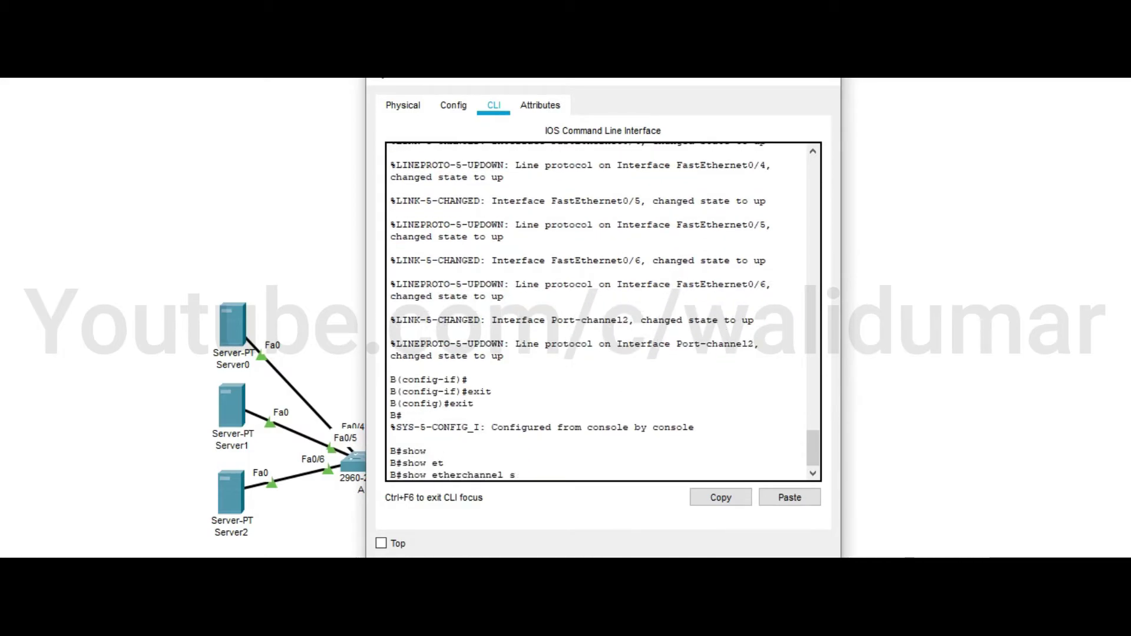
pyautogui.write('s')
pyautogui.press('Tab')
pyautogui.press('Return')
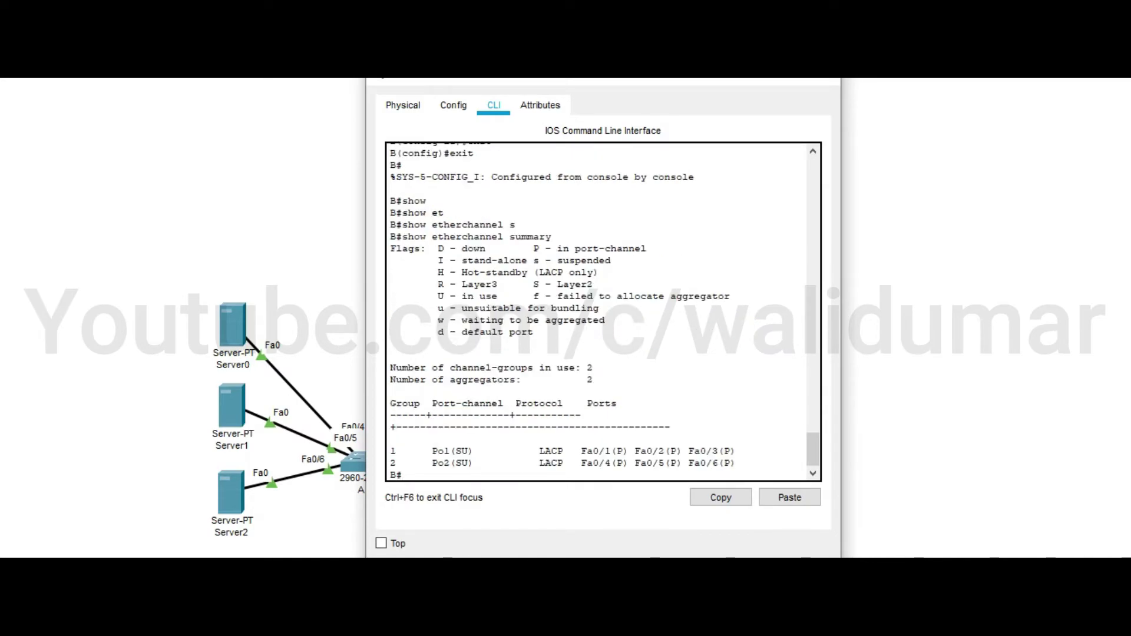
pyautogui.moveTo(426, 451); pyautogui.dragTo(741, 463)
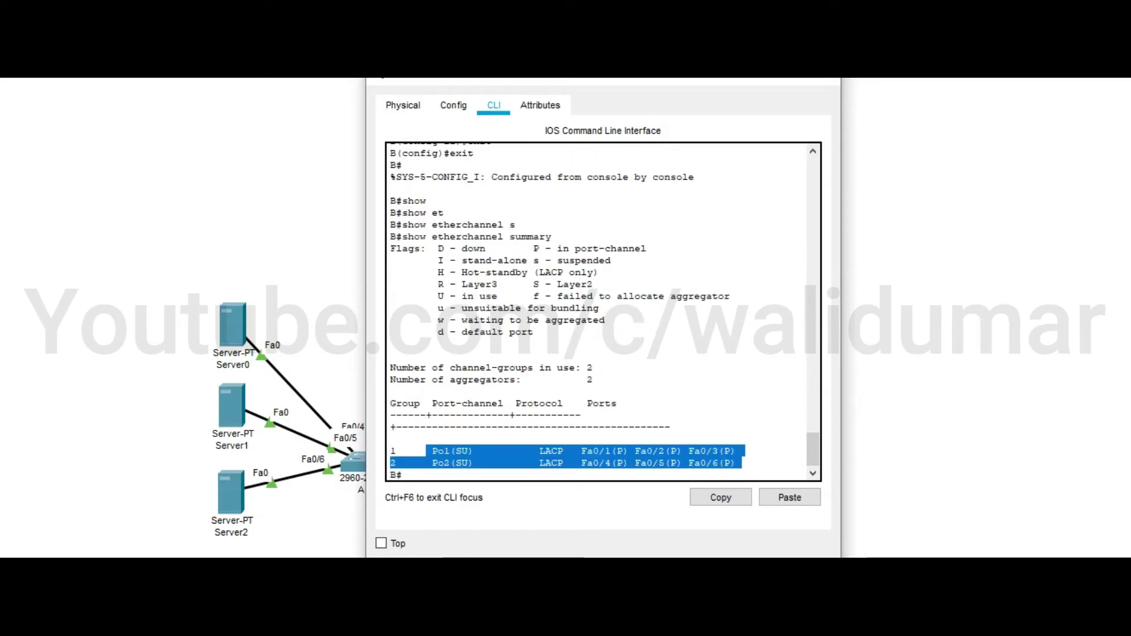
pyautogui.moveTo(393, 84); pyautogui.dragTo(363, 104)
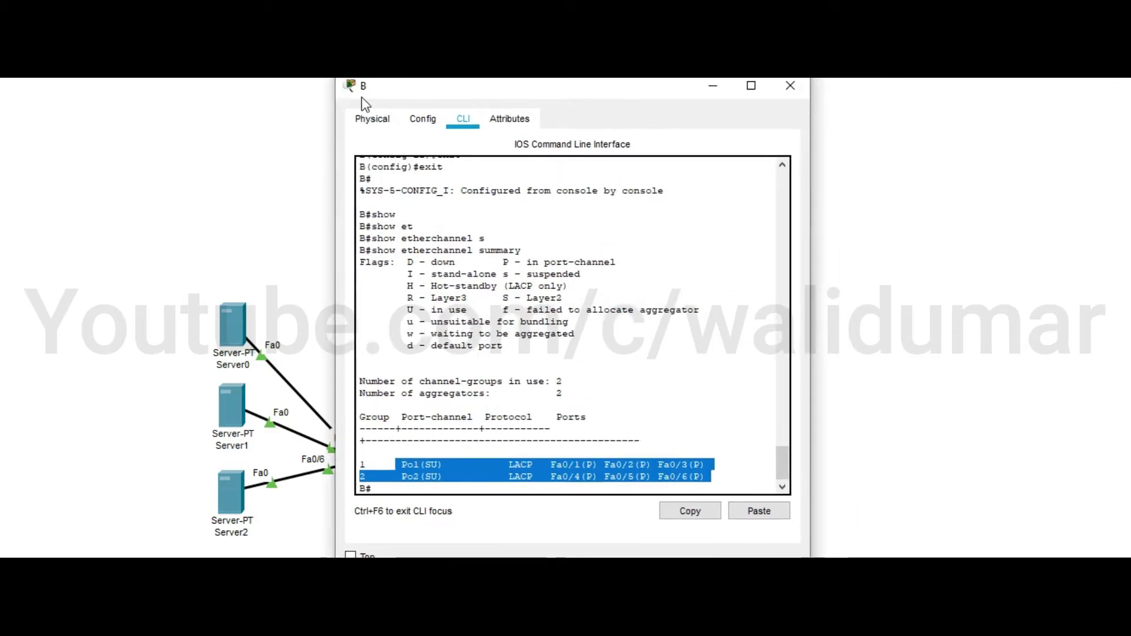
pyautogui.click(790, 86)
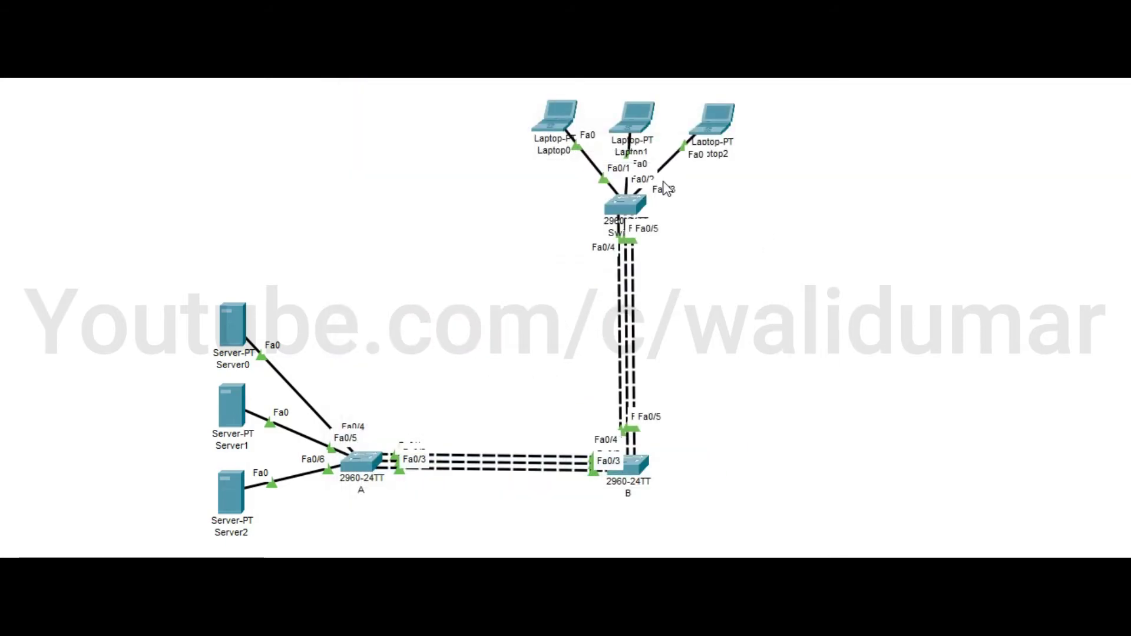
# Open switch C's command line and exit interface-range and global configuration to the privileged EXEC prompt
pyautogui.click(631, 207)
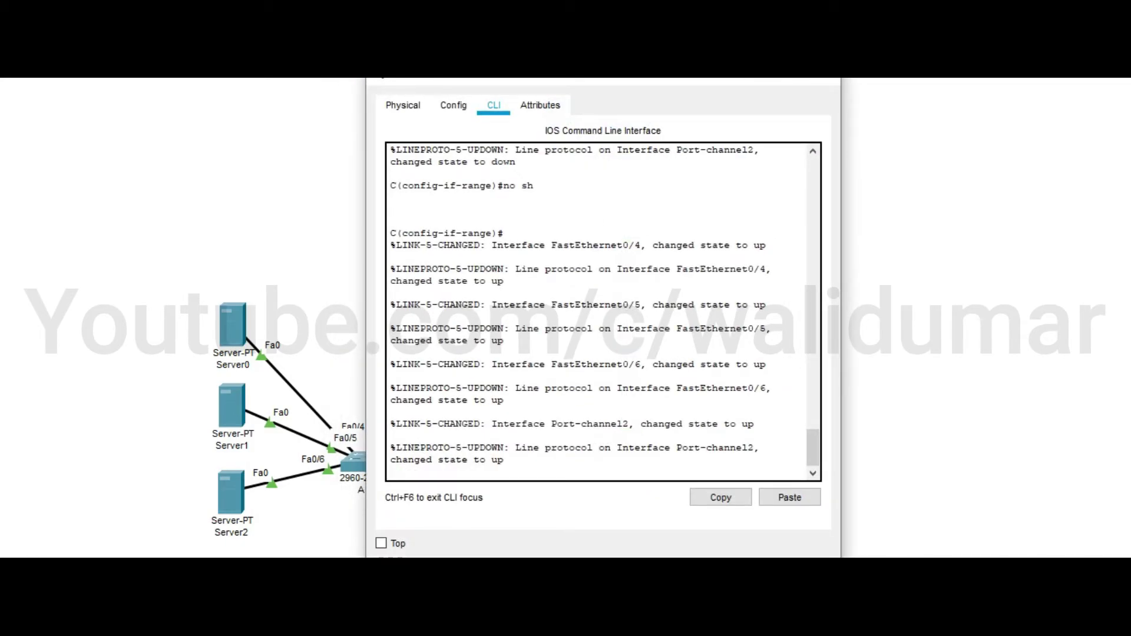
pyautogui.press('Return')
pyautogui.press('Return')
pyautogui.press('Return')
pyautogui.write('exit')
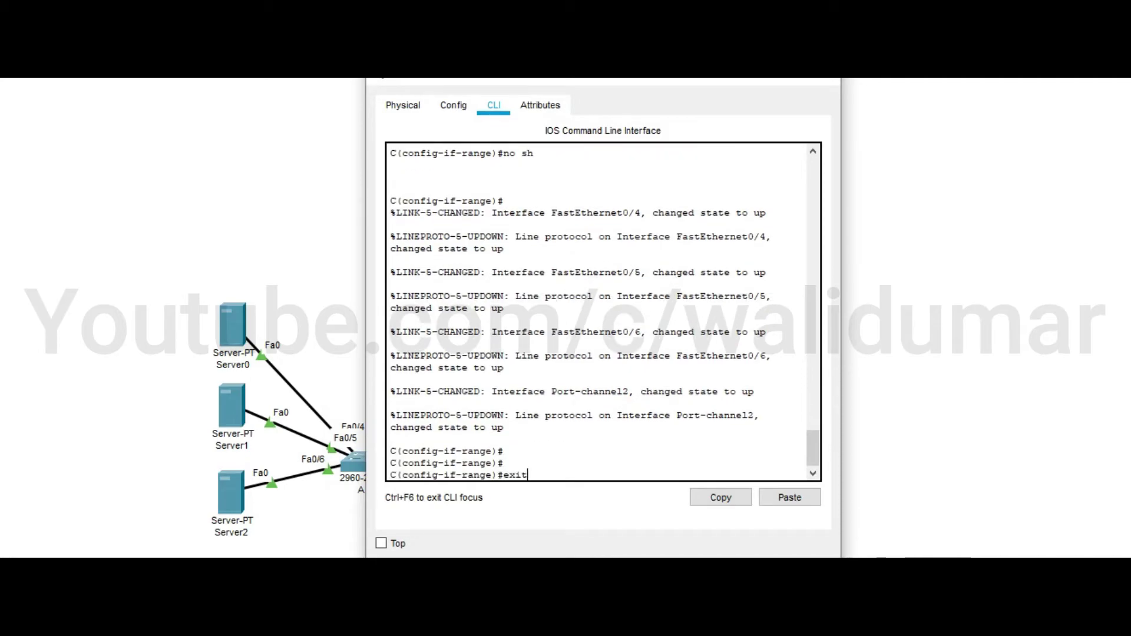
pyautogui.press('Return')
pyautogui.write('exit')
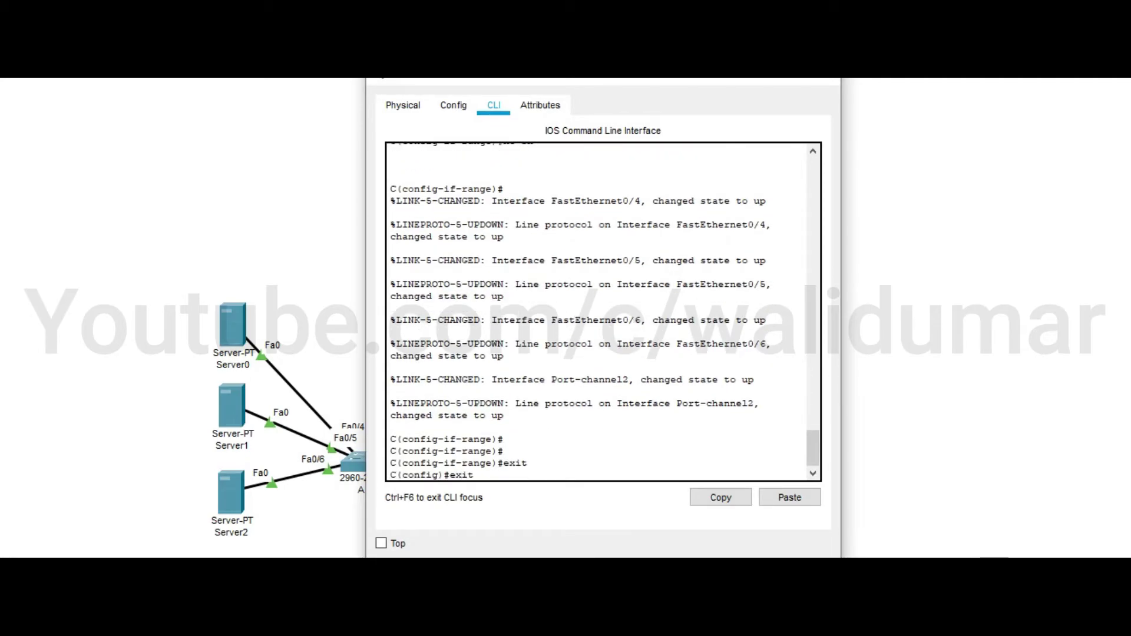
pyautogui.press('Return')
# Show switch C's EtherChannel summary, highlight the port-channel 2 entry, and close the switch window
pyautogui.write('show')
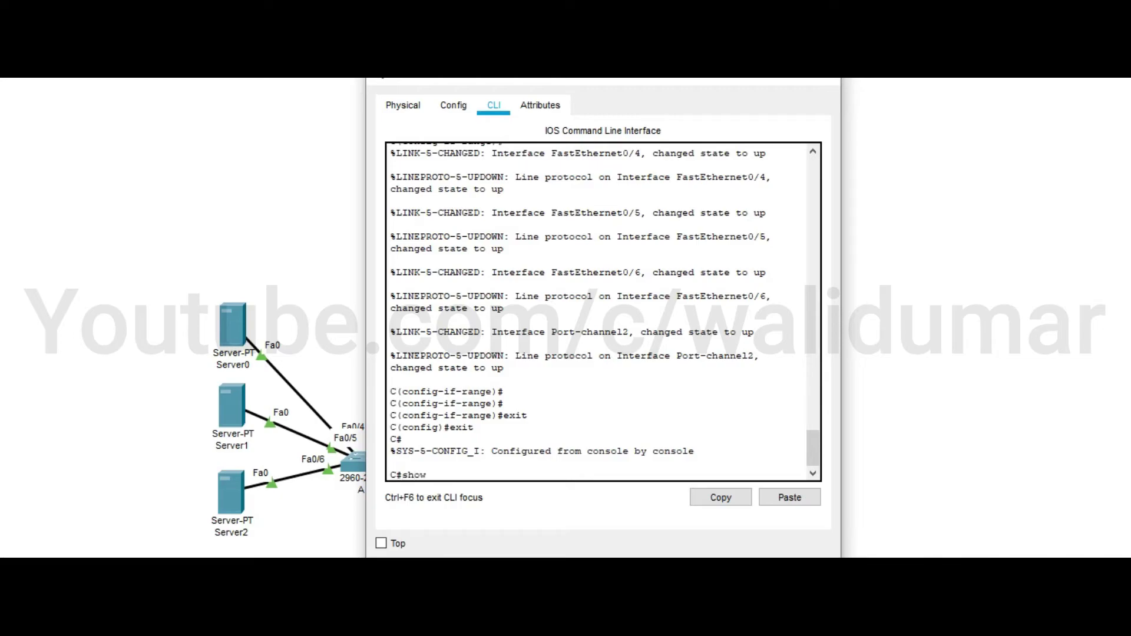
pyautogui.press('Tab')
pyautogui.write('et')
pyautogui.press('Tab')
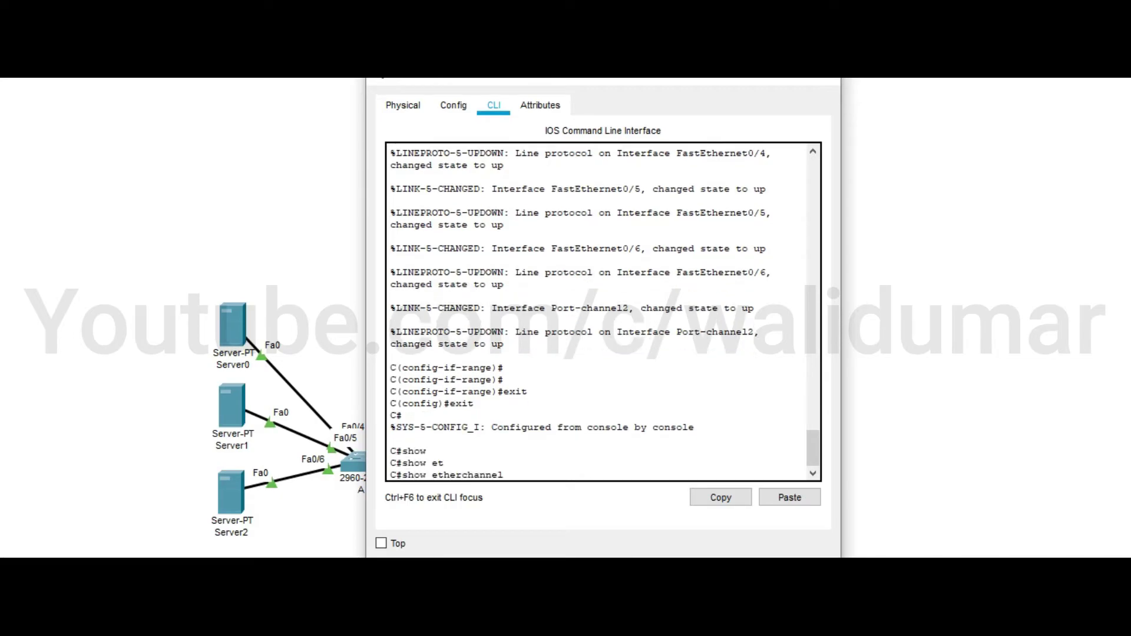
pyautogui.write('s')
pyautogui.press('Tab')
pyautogui.press('Return')
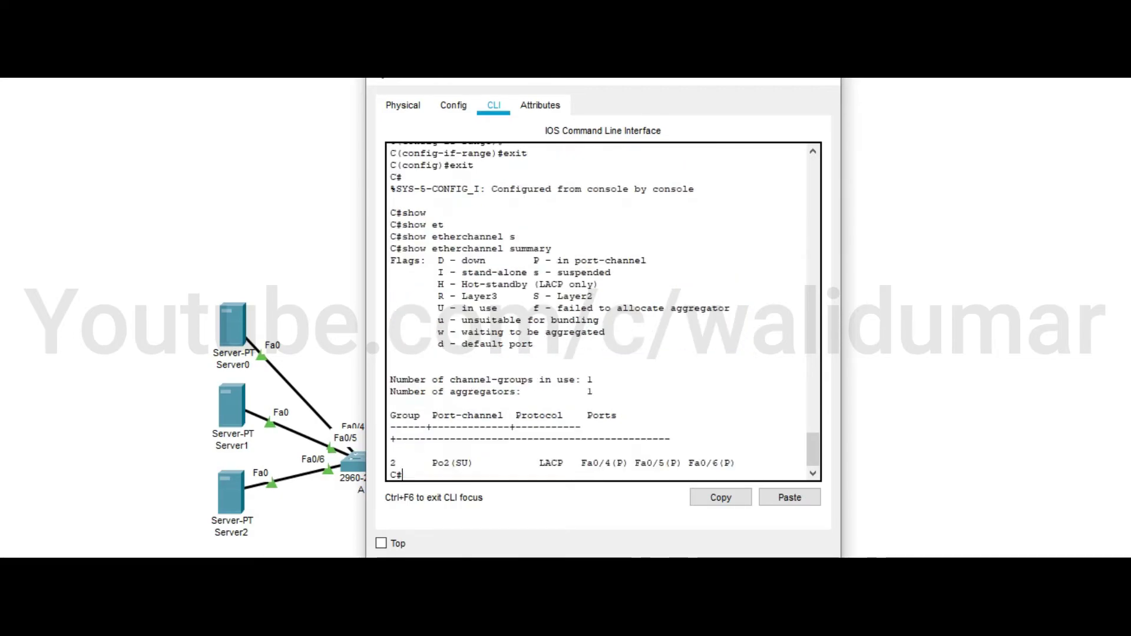
pyautogui.moveTo(426, 463); pyautogui.dragTo(725, 463)
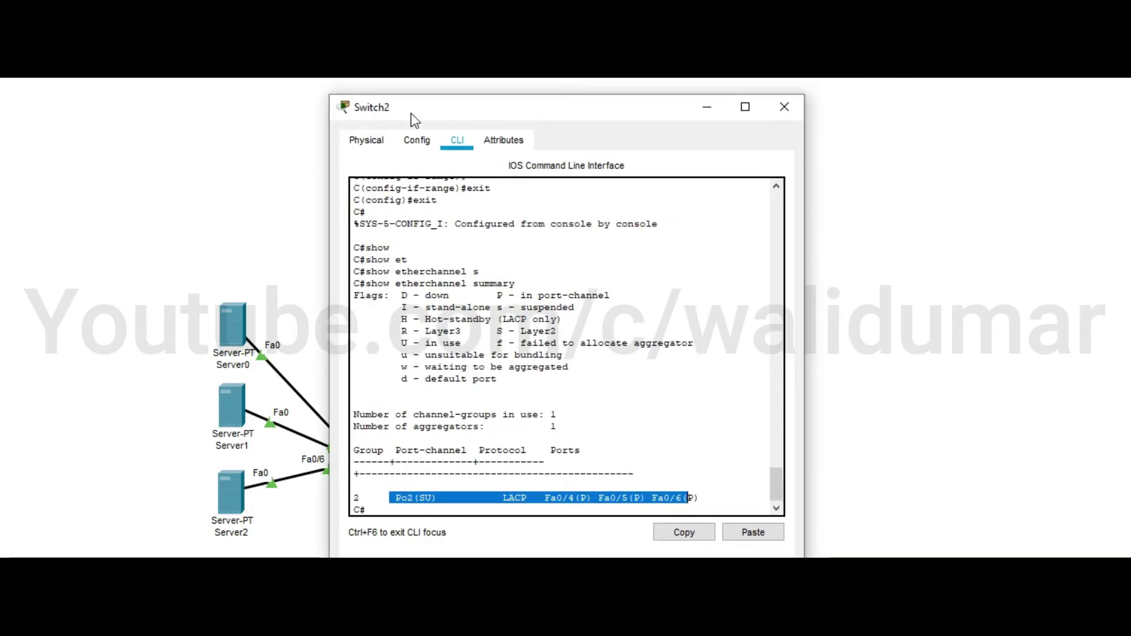
pyautogui.click(782, 109)
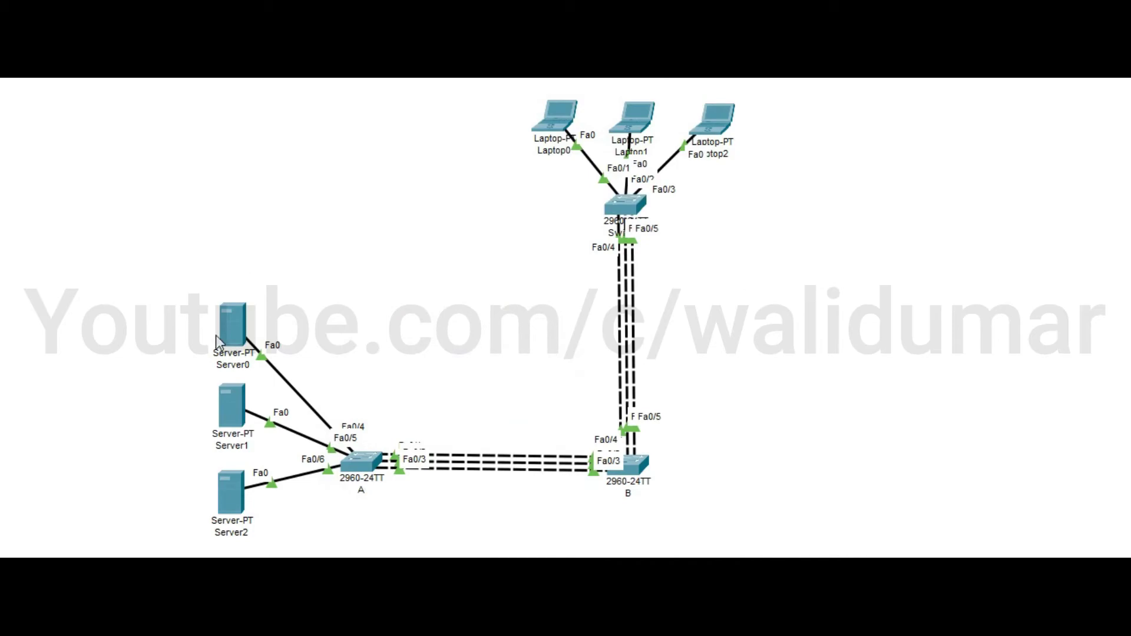
# Request an IPv4 address through DHCP in Server1's IP configuration and close the server window
pyautogui.click(230, 417)
pyautogui.click(452, 186)
pyautogui.click(417, 183)
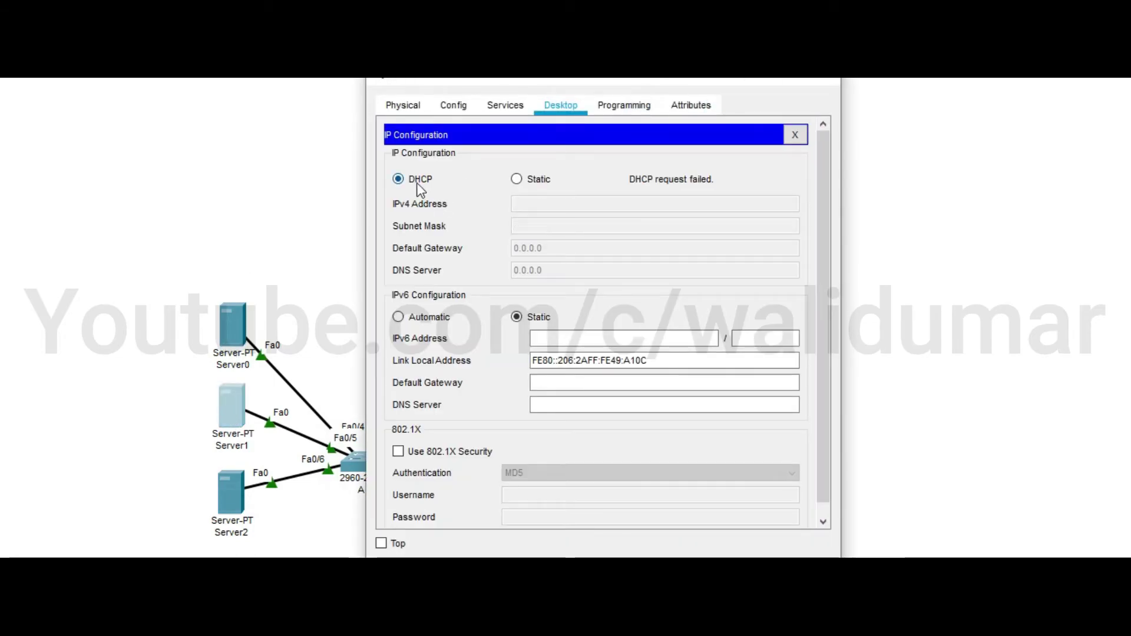
pyautogui.moveTo(382, 83); pyautogui.dragTo(349, 108)
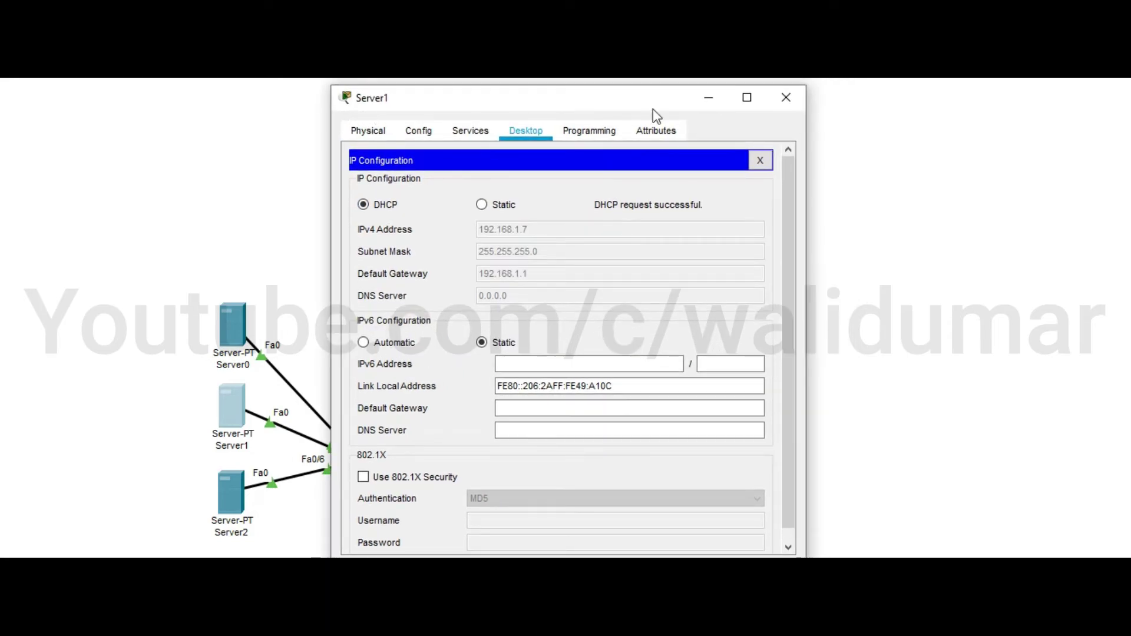
pyautogui.click(787, 97)
# Request an IPv4 address through DHCP in Server2's IP configuration and close the server window
pyautogui.click(232, 501)
pyautogui.click(439, 182)
pyautogui.click(419, 184)
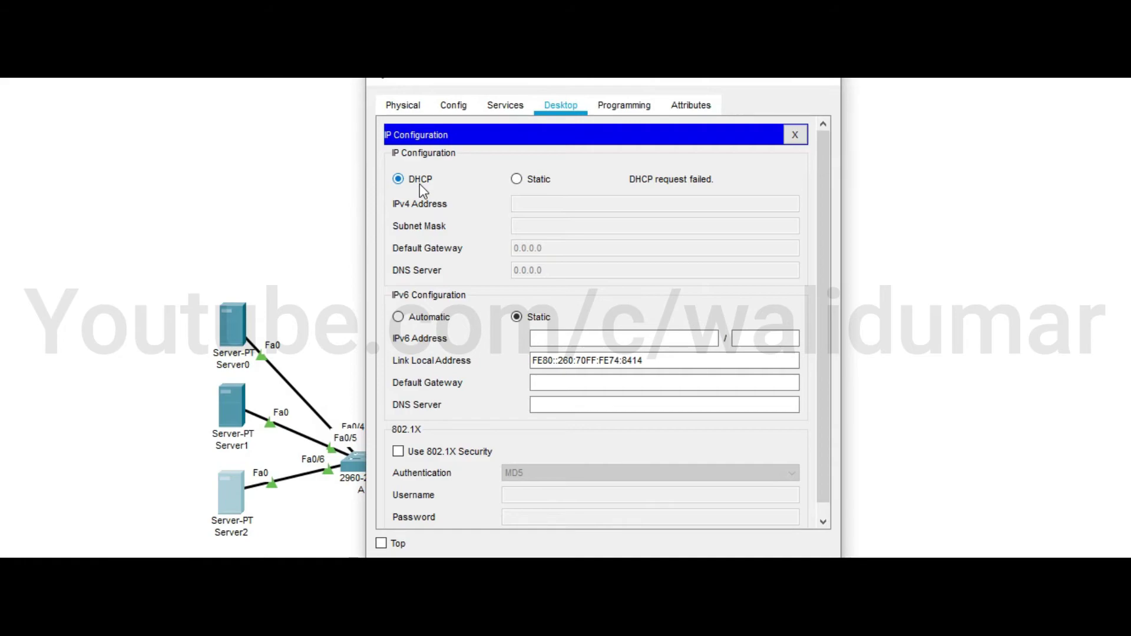
pyautogui.click(419, 184)
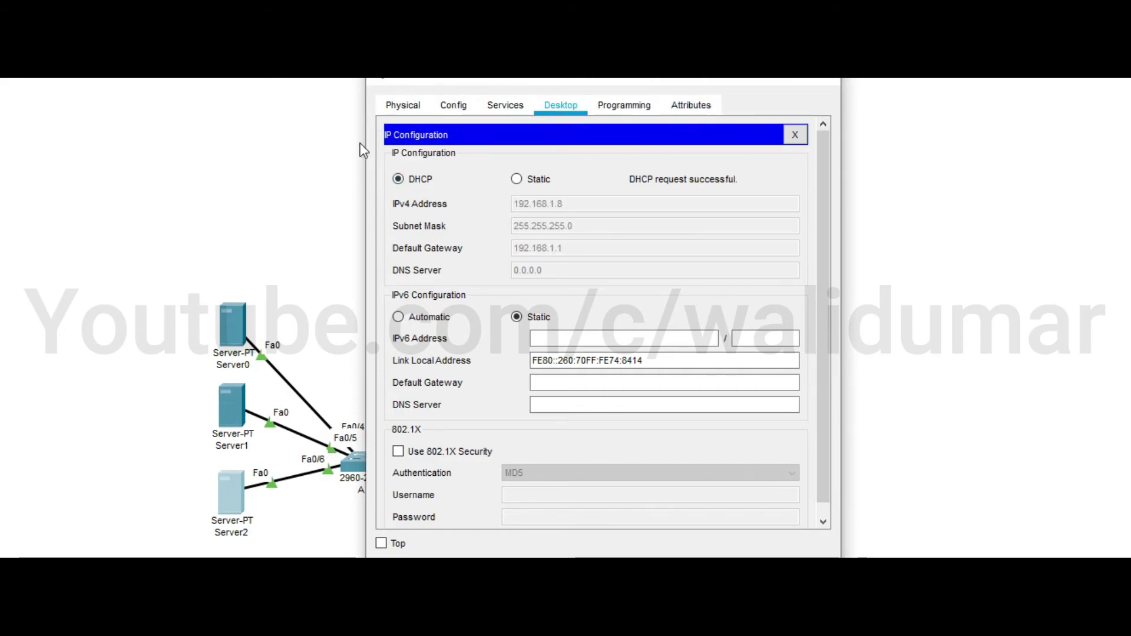
pyautogui.moveTo(386, 83); pyautogui.dragTo(367, 122)
pyautogui.click(801, 112)
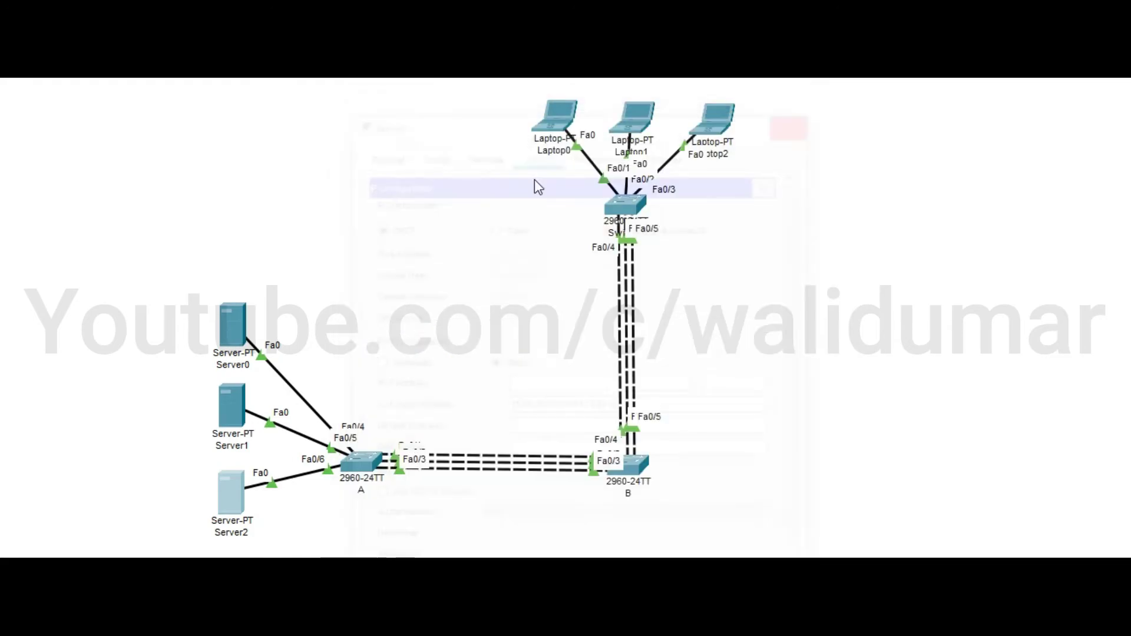
# Request a new DHCP address in Laptop0's IP configuration and close the laptop window
pyautogui.click(429, 177)
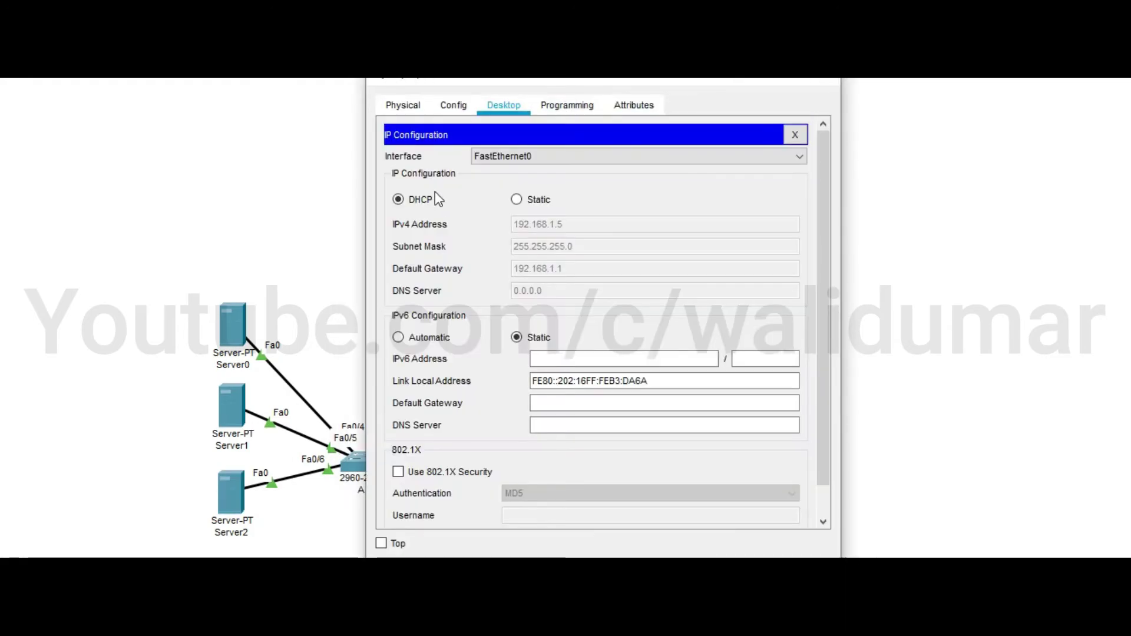
pyautogui.click(422, 188)
pyautogui.moveTo(391, 93); pyautogui.dragTo(356, 131)
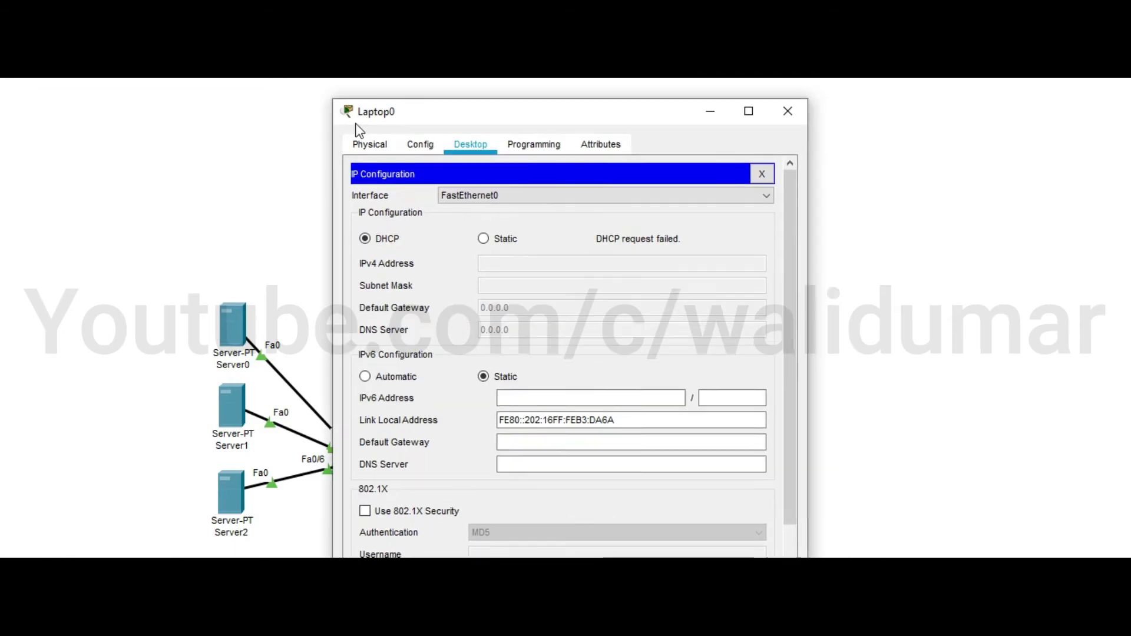
pyautogui.click(787, 111)
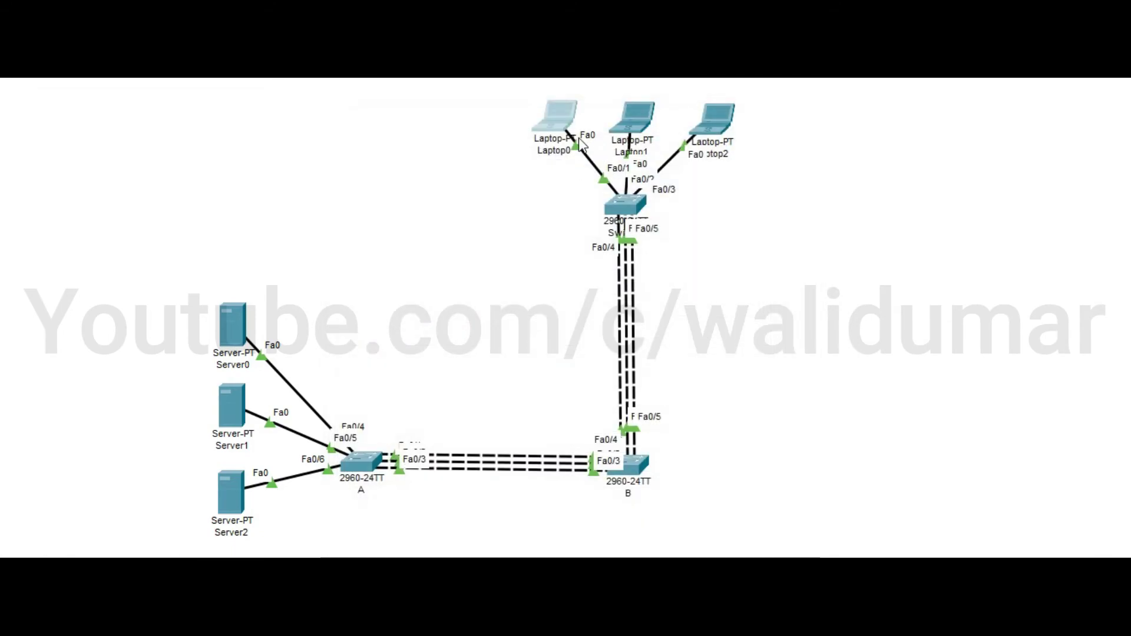
# Request a new DHCP address in Laptop1's IP configuration and close the laptop window
pyautogui.click(626, 121)
pyautogui.click(429, 175)
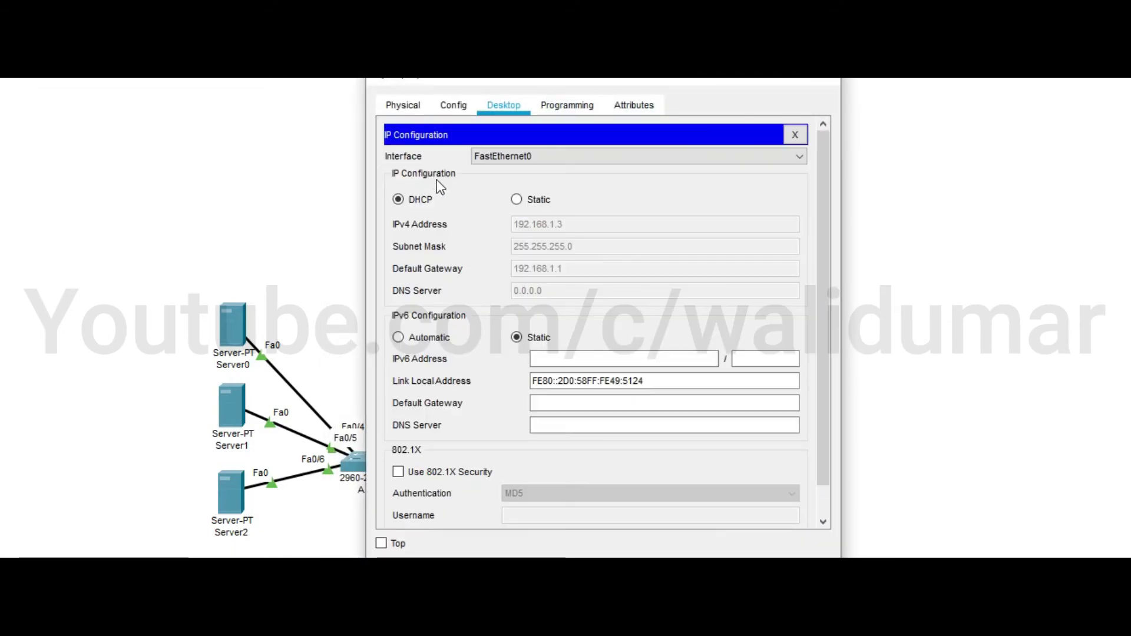
pyautogui.click(422, 204)
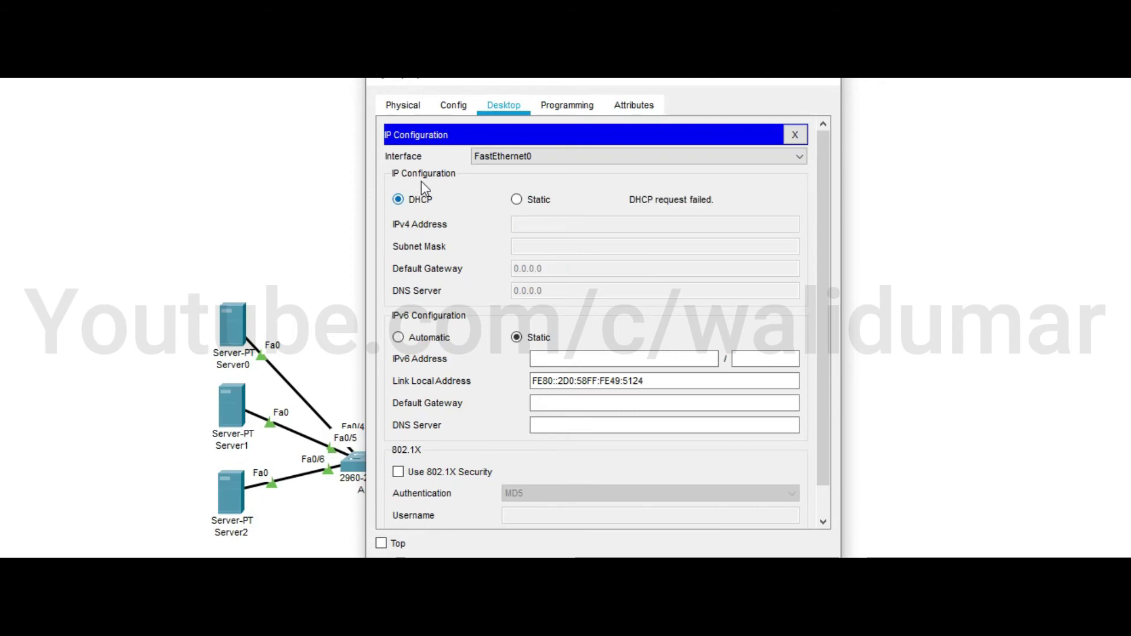
pyautogui.moveTo(374, 86); pyautogui.dragTo(339, 121)
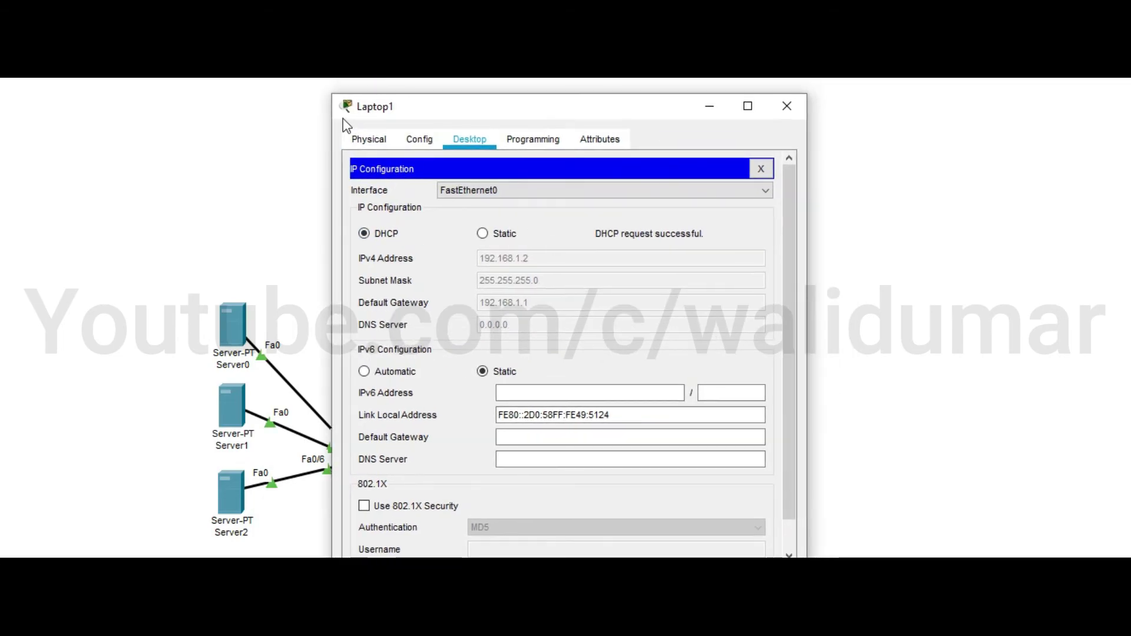
pyautogui.click(787, 106)
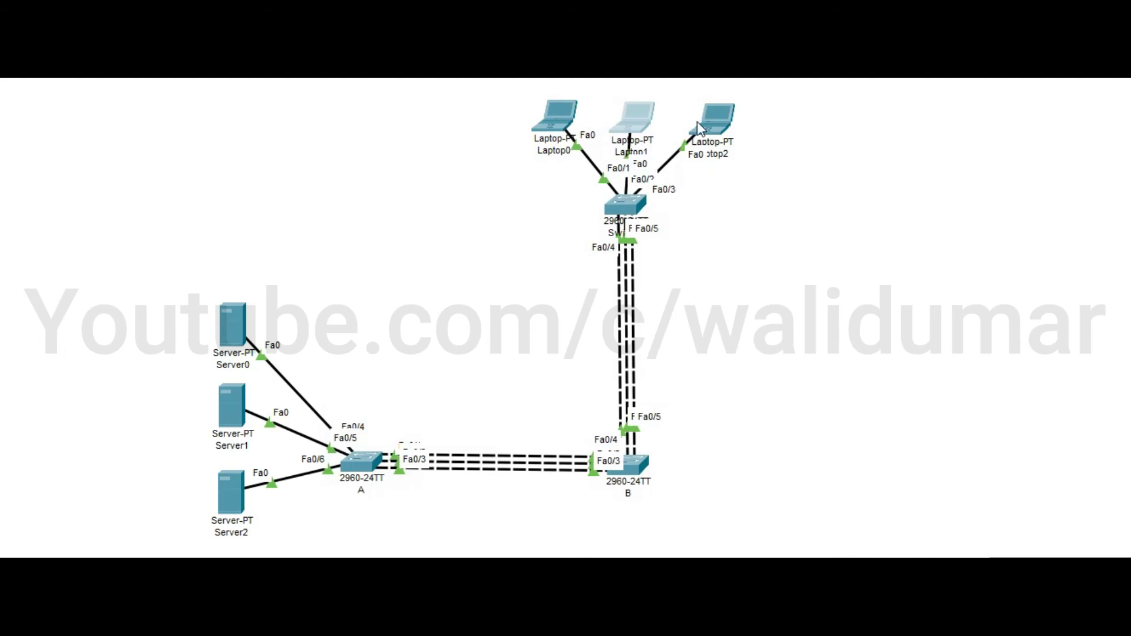
# Request a new DHCP address in Laptop2's IP configuration and close the configuration
pyautogui.click(718, 118)
pyautogui.click(429, 174)
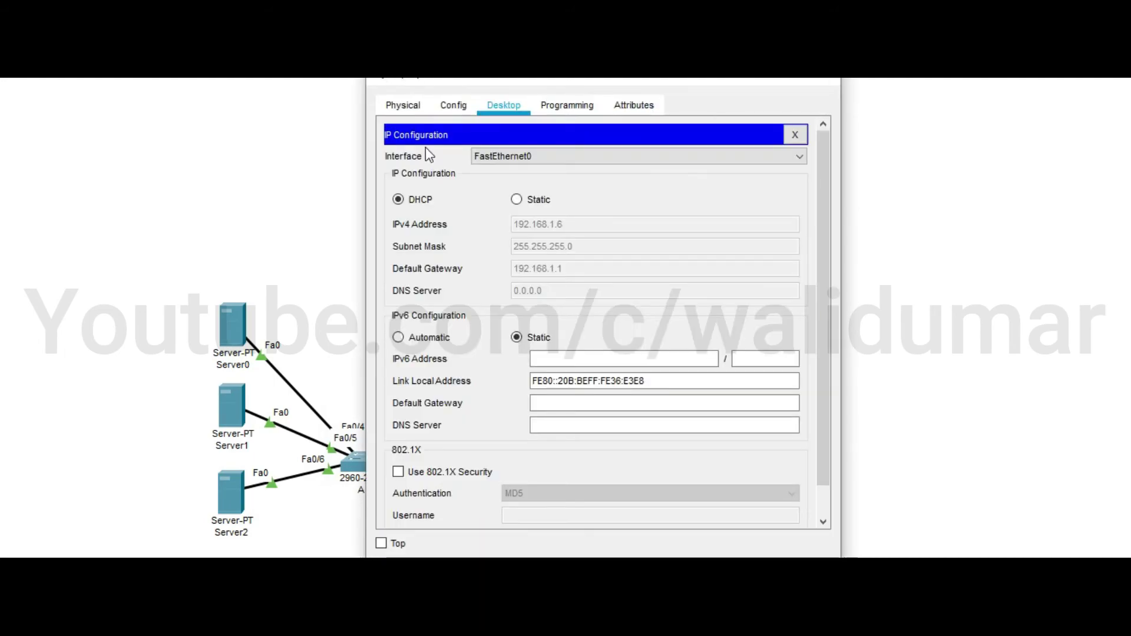
pyautogui.click(425, 203)
pyautogui.moveTo(402, 87); pyautogui.dragTo(377, 114)
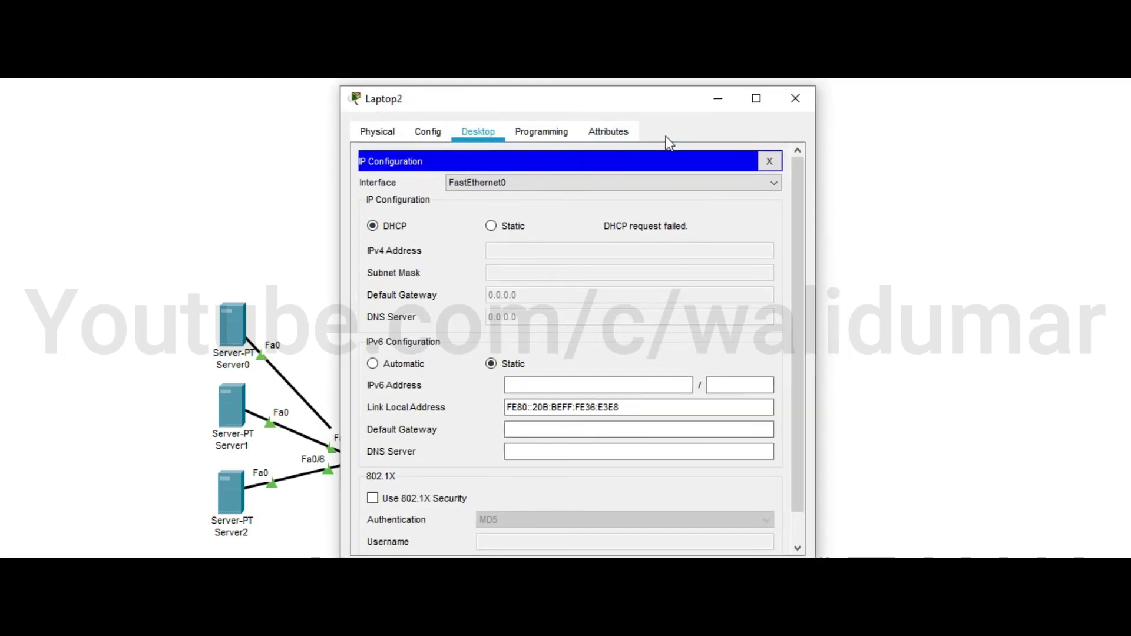
pyautogui.click(776, 161)
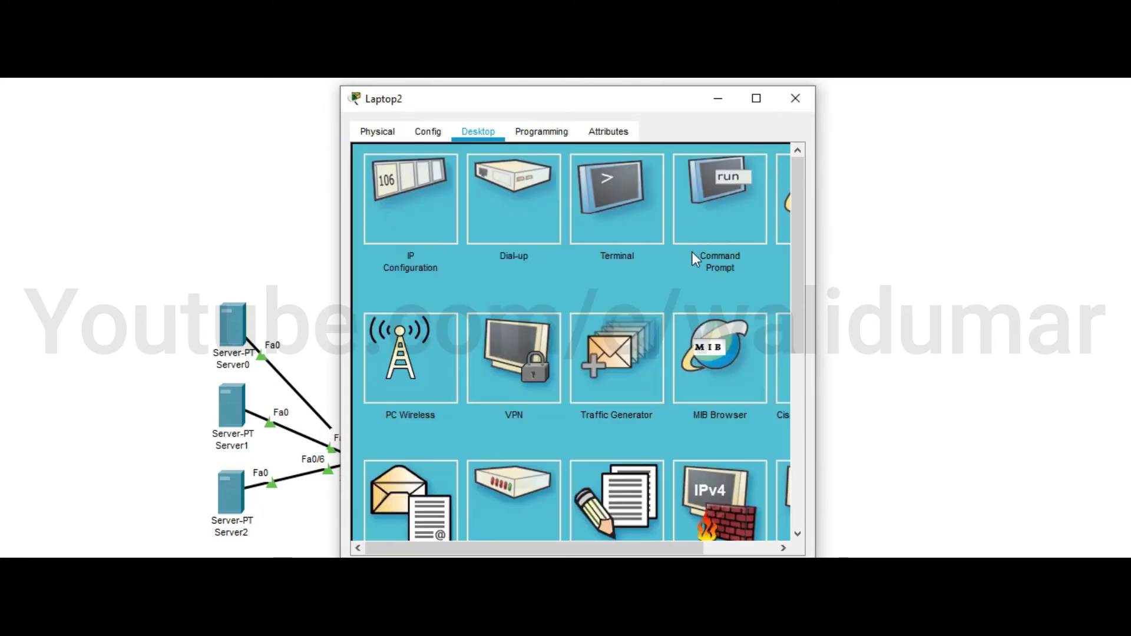
# Ping 192.168.1.1 from Laptop2's command prompt and close the laptop window
pyautogui.click(719, 217)
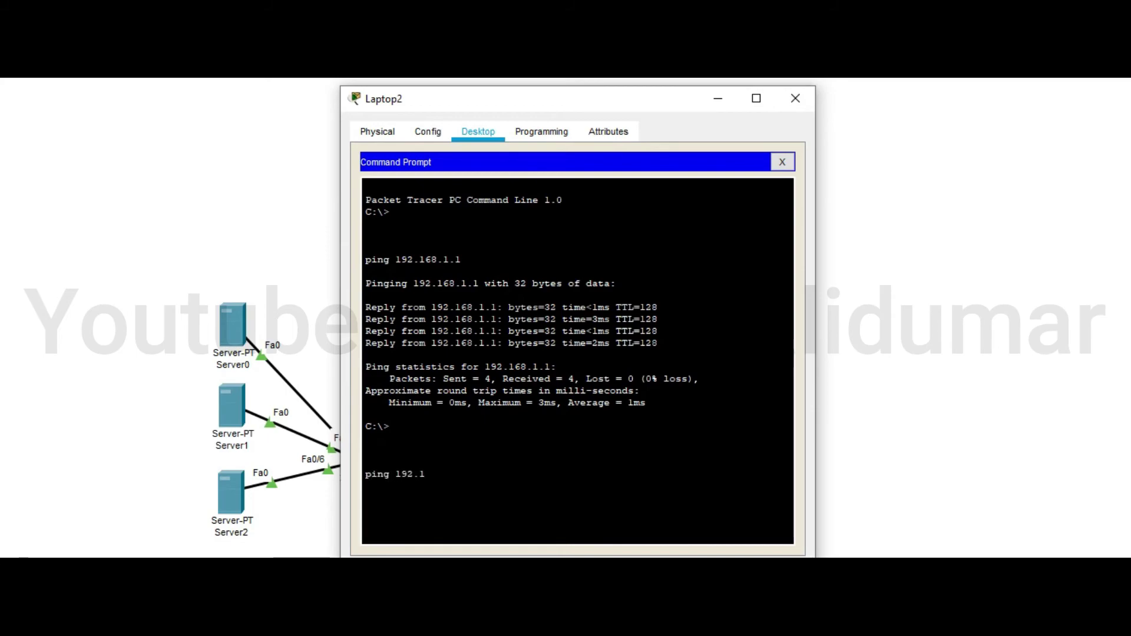
pyautogui.press('BackSpace')
pyautogui.press('BackSpace')
pyautogui.write('8')
pyautogui.press('BackSpace')
pyautogui.press('BackSpace')
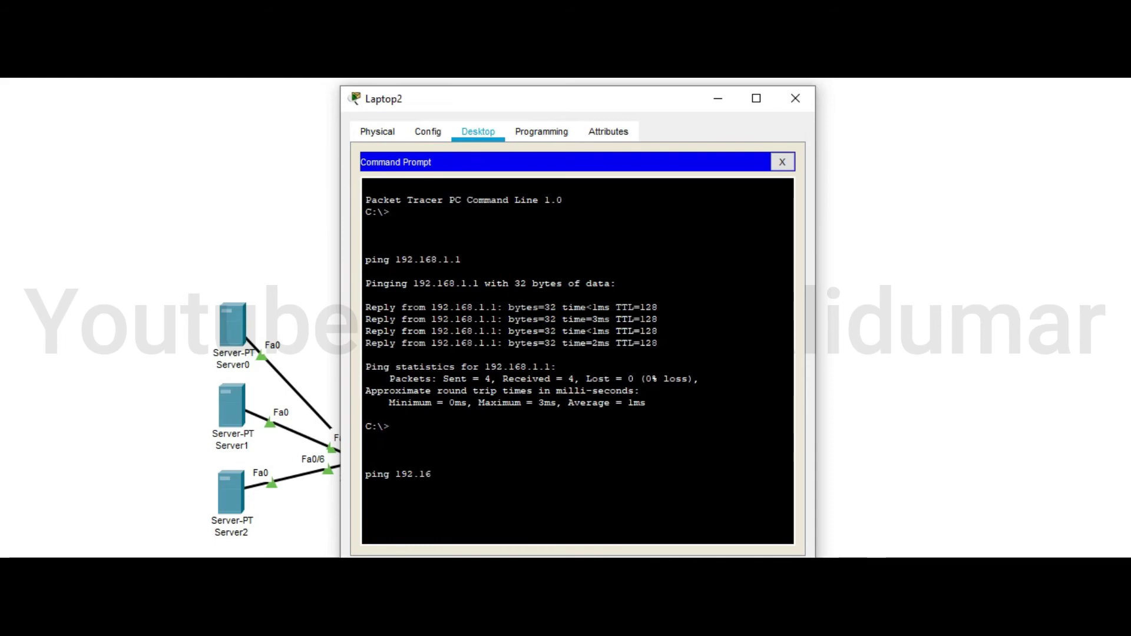
pyautogui.write('168.1.1')
pyautogui.press('Return')
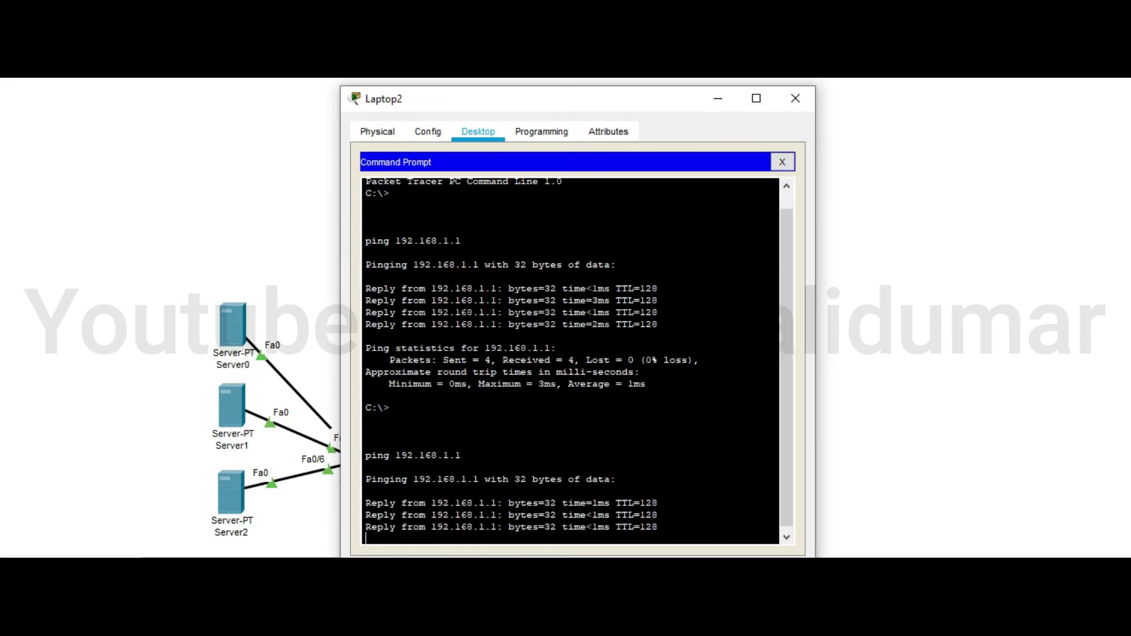
pyautogui.moveTo(586, 455); pyautogui.dragTo(616, 455)
pyautogui.click(808, 104)
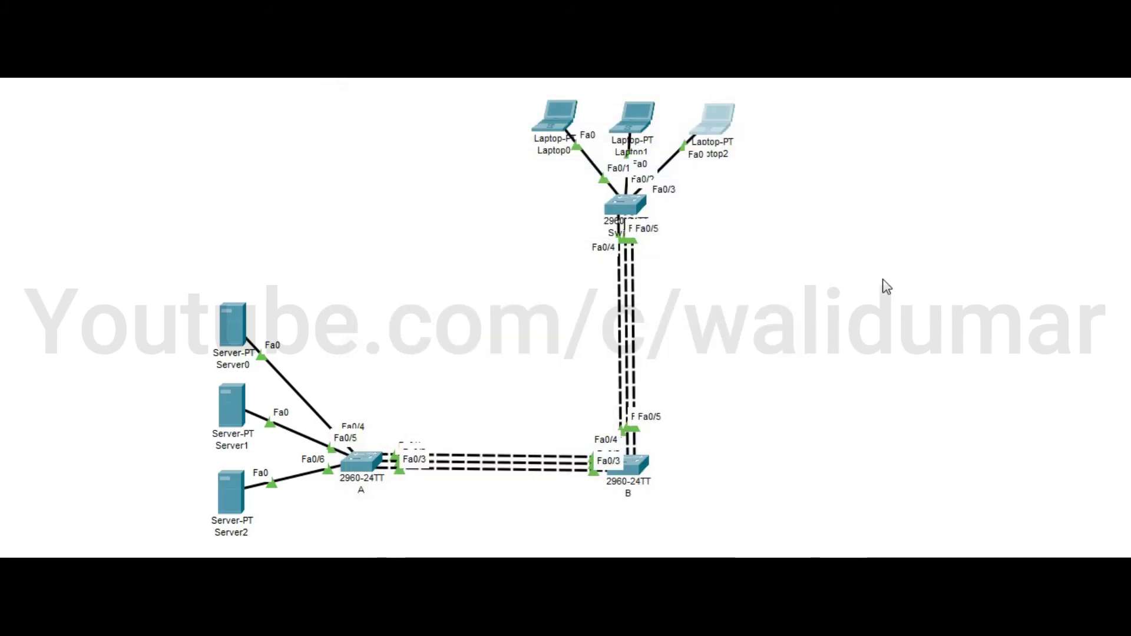
# Ping 192.168.1.1 from Laptop1's command prompt, mark a reply time in the output, and close the laptop window
pyautogui.click(632, 118)
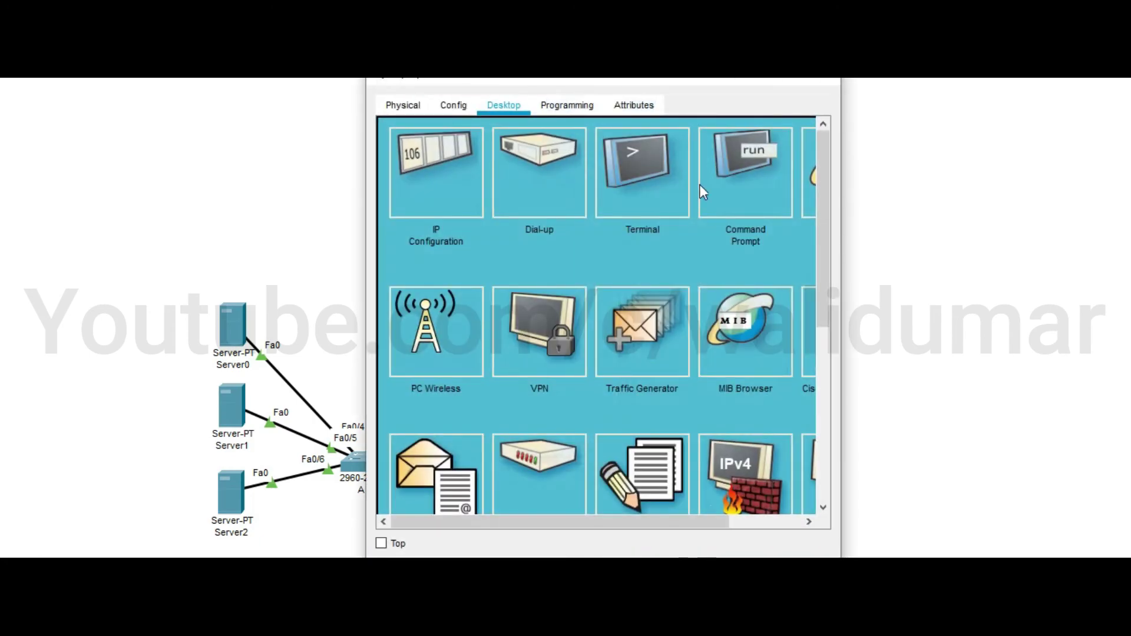
pyautogui.click(719, 174)
pyautogui.write('pi')
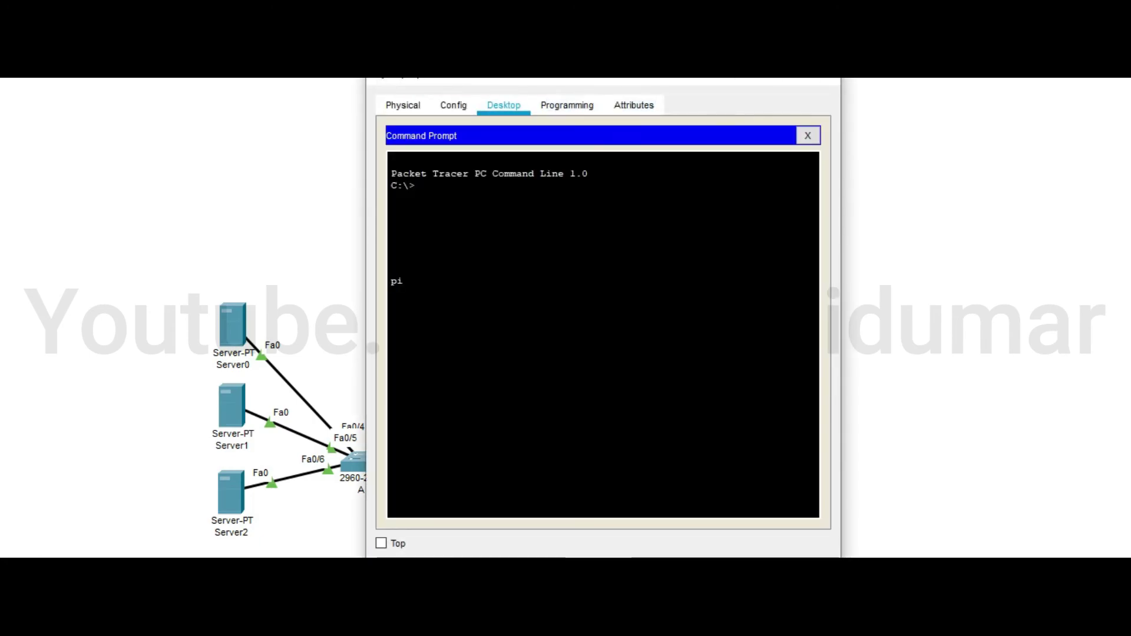
pyautogui.write('ng 192.168.1.1')
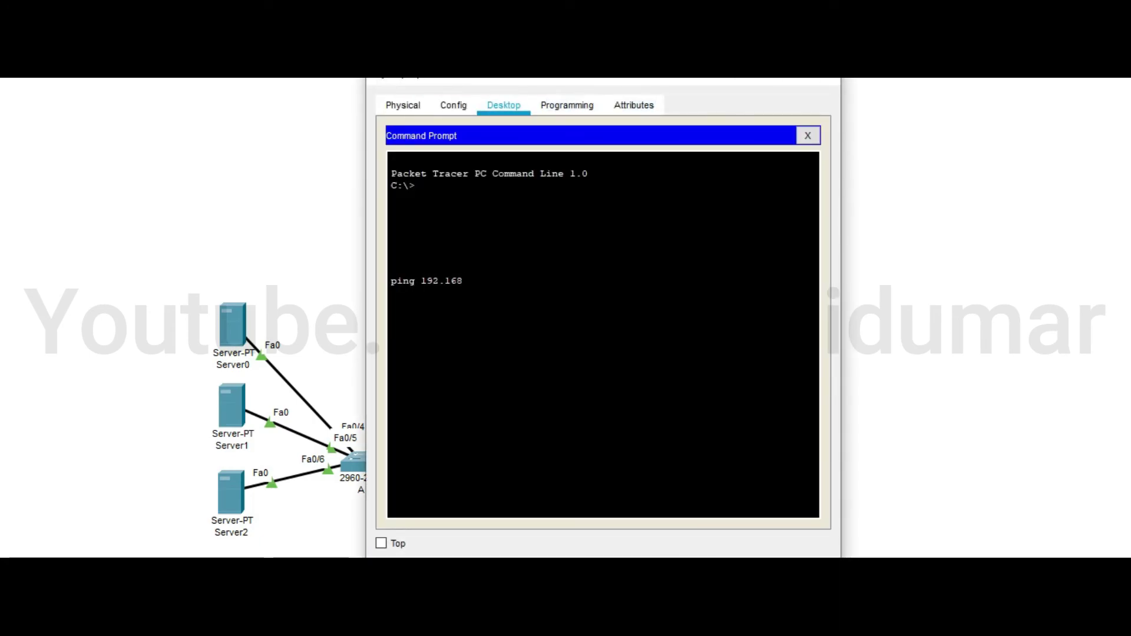
pyautogui.press('Return')
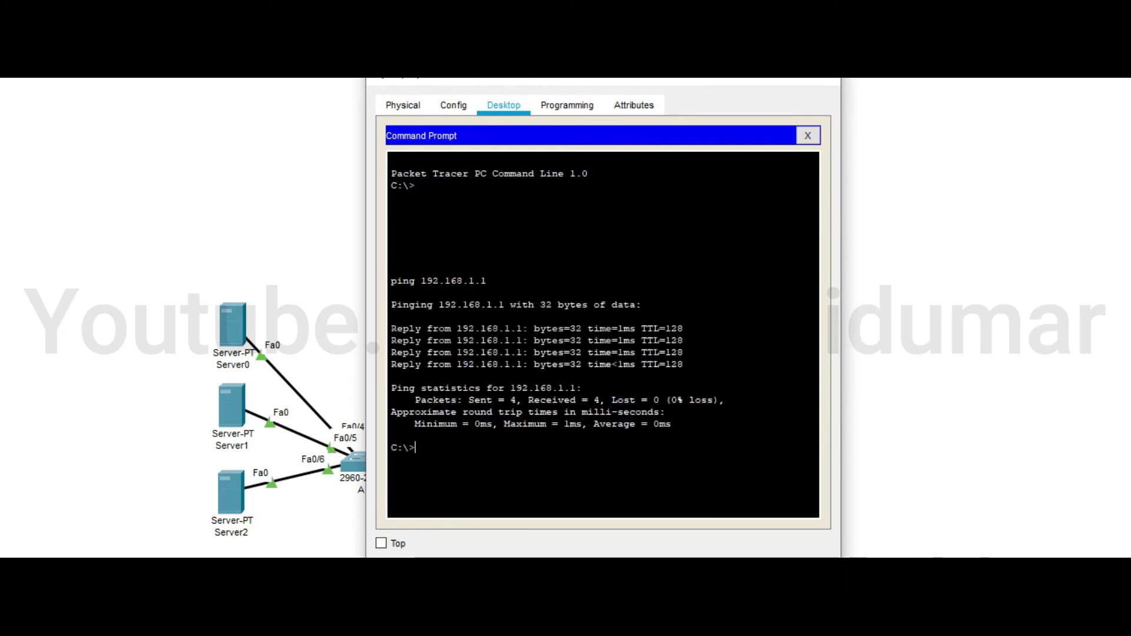
pyautogui.moveTo(613, 352); pyautogui.dragTo(629, 353)
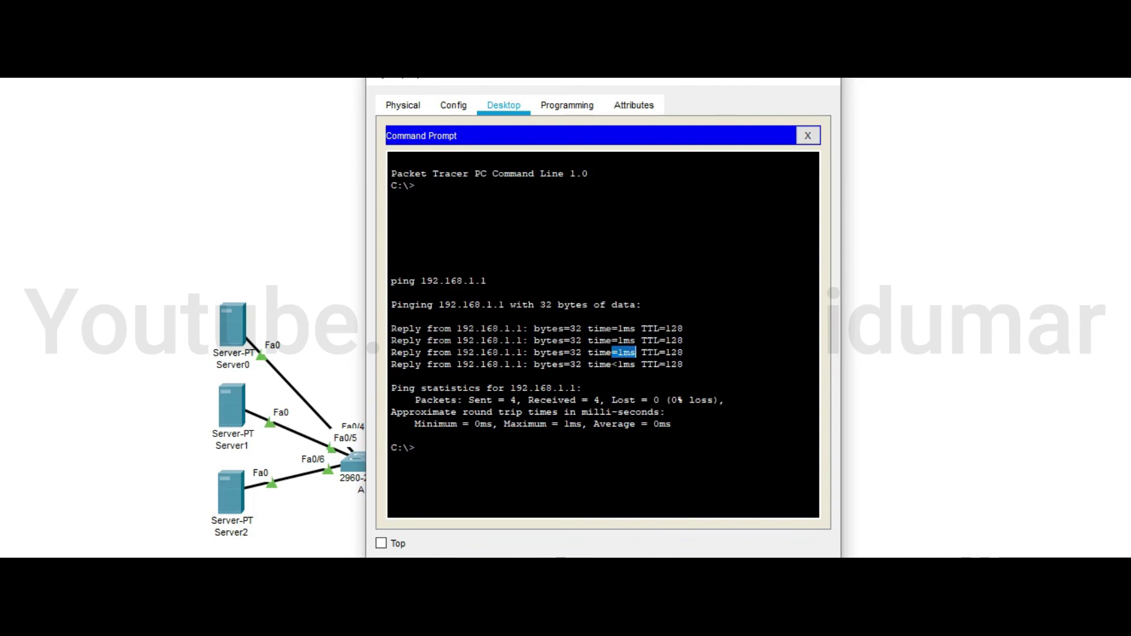
pyautogui.click(808, 136)
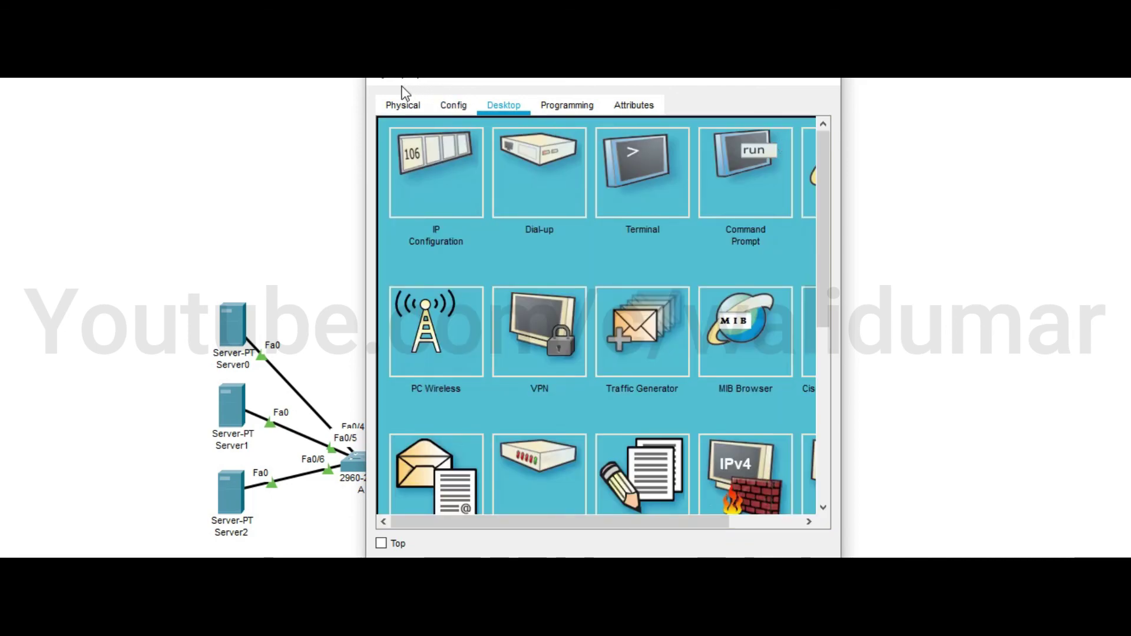
pyautogui.moveTo(383, 81); pyautogui.dragTo(380, 112)
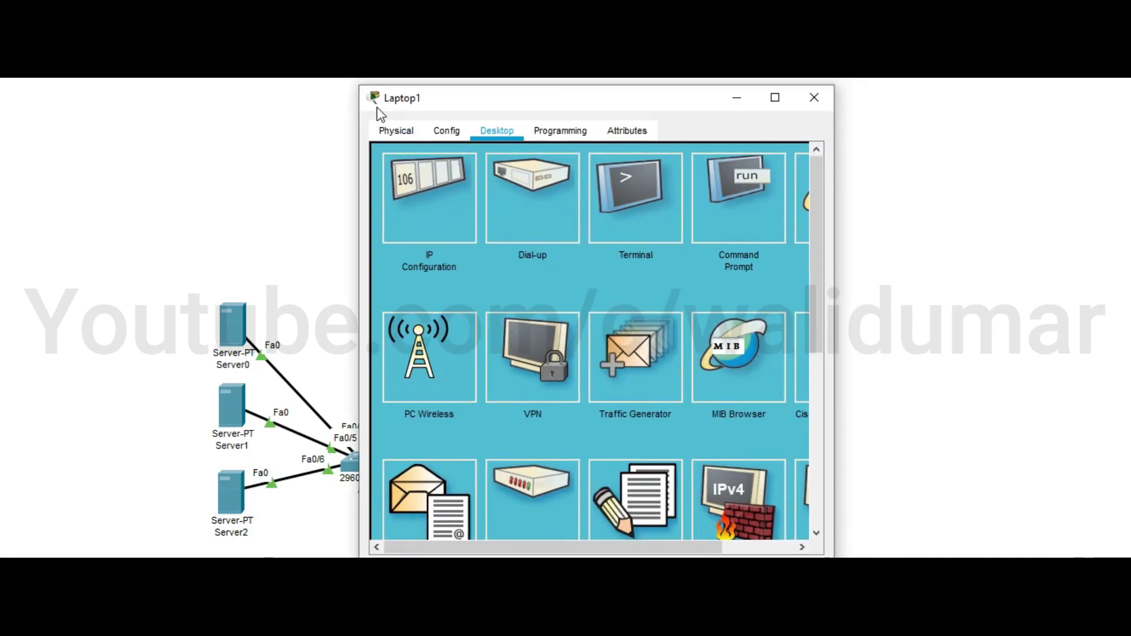
pyautogui.click(815, 97)
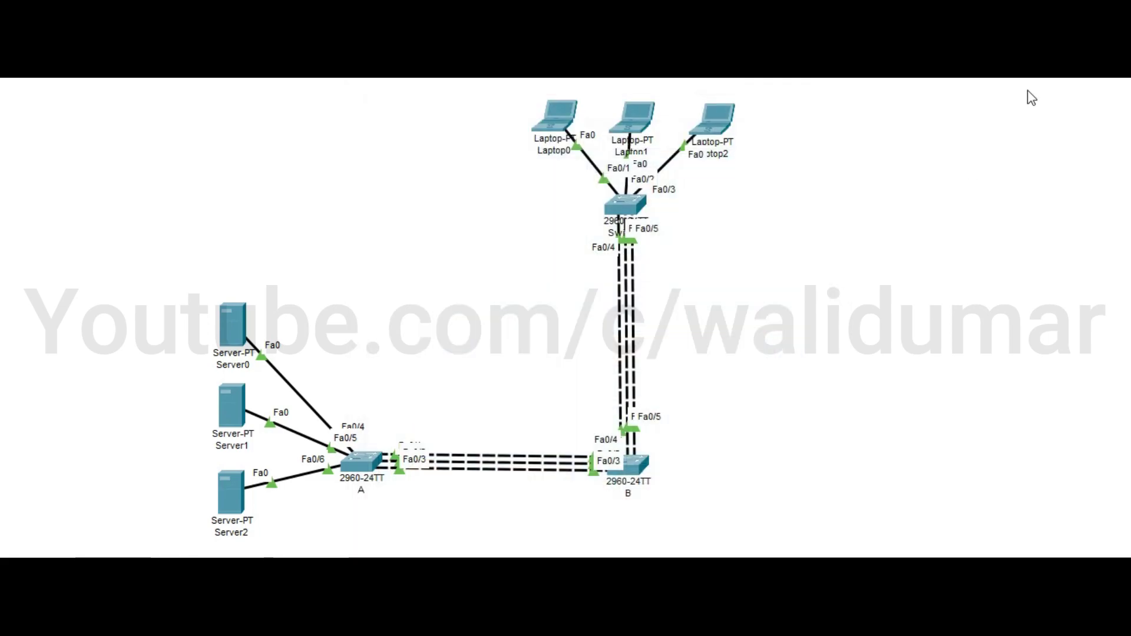